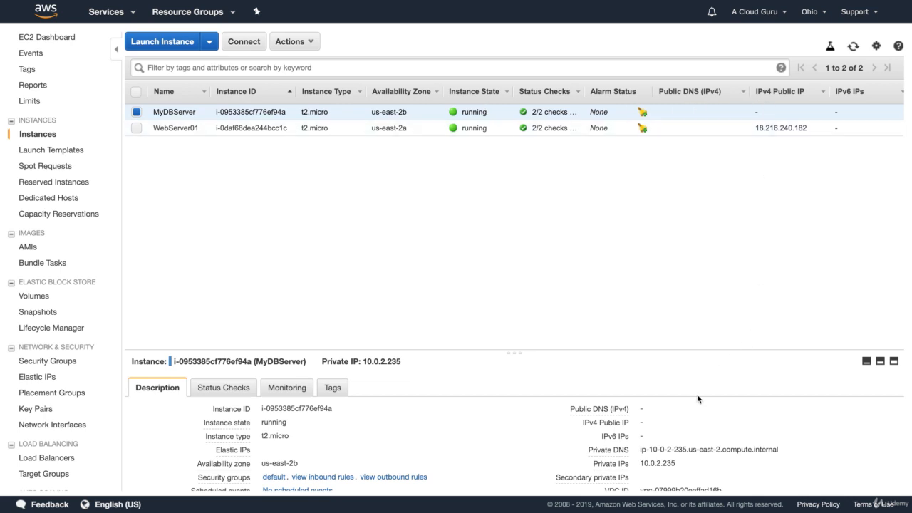
Go to the EC2 security groups and begin creating a new security group
scroll(677, 442, down, 2)
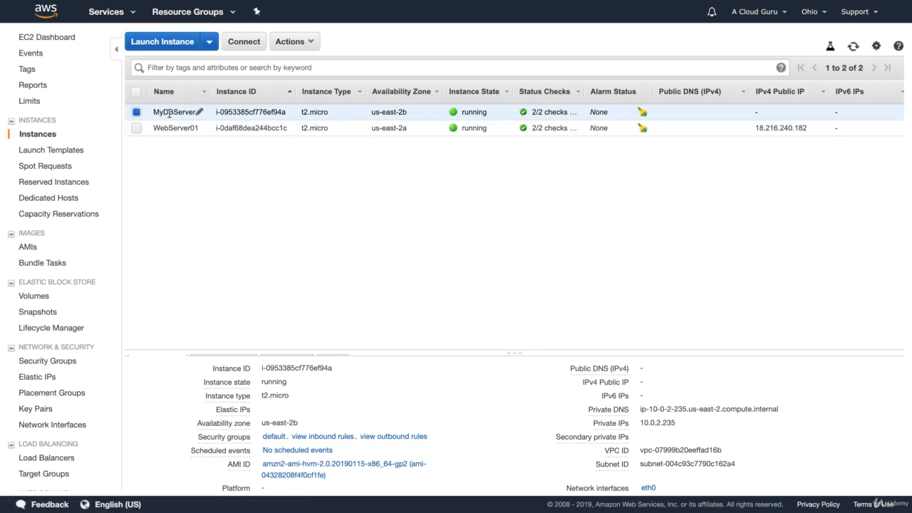
click(69, 363)
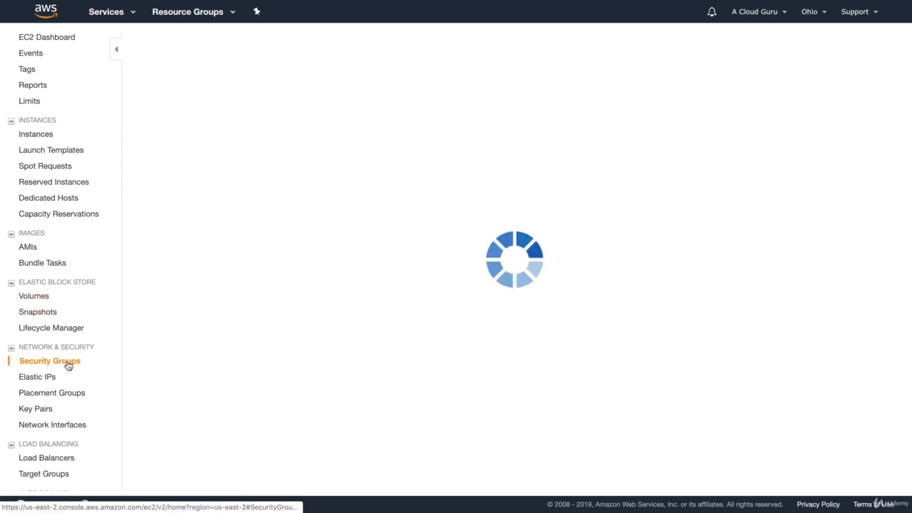
click(189, 48)
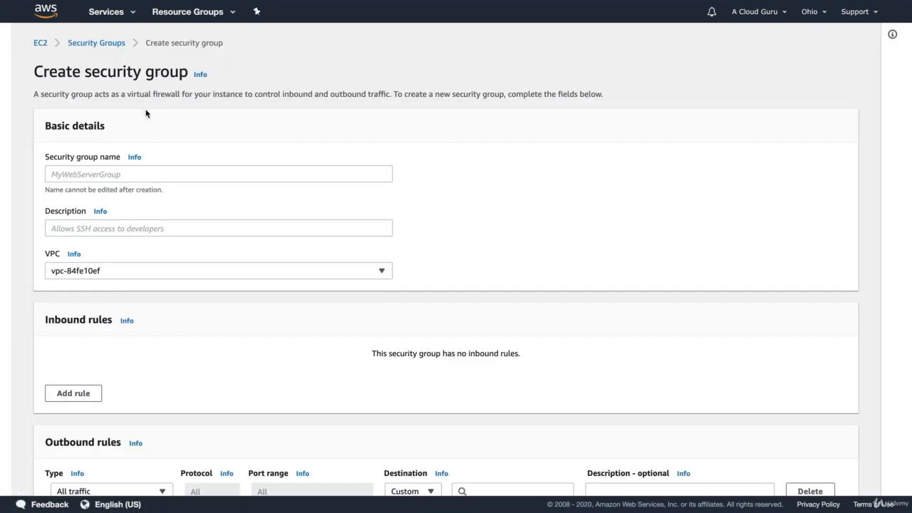
Name the security group MyDBSG and reuse MyDBSG as its description
click(91, 171)
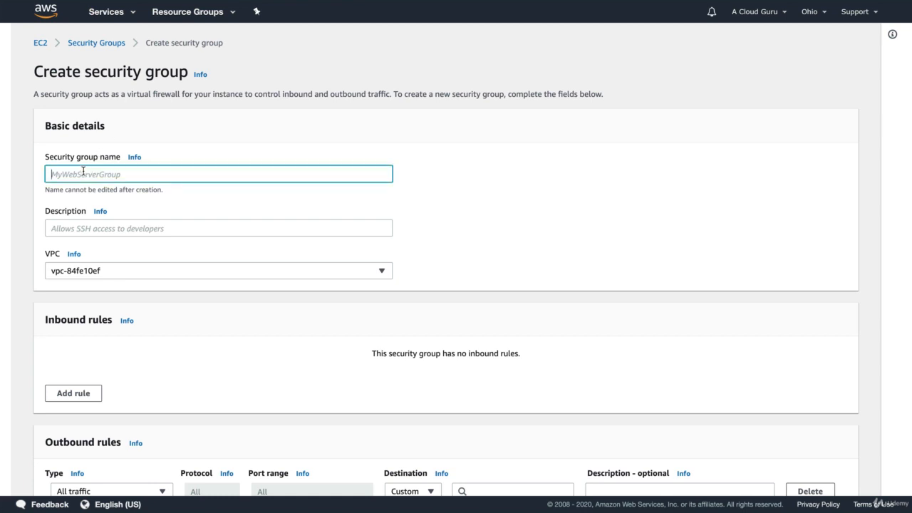
text(MyDBSG)
drag(84, 174, 49, 174)
key(ctrl+c)
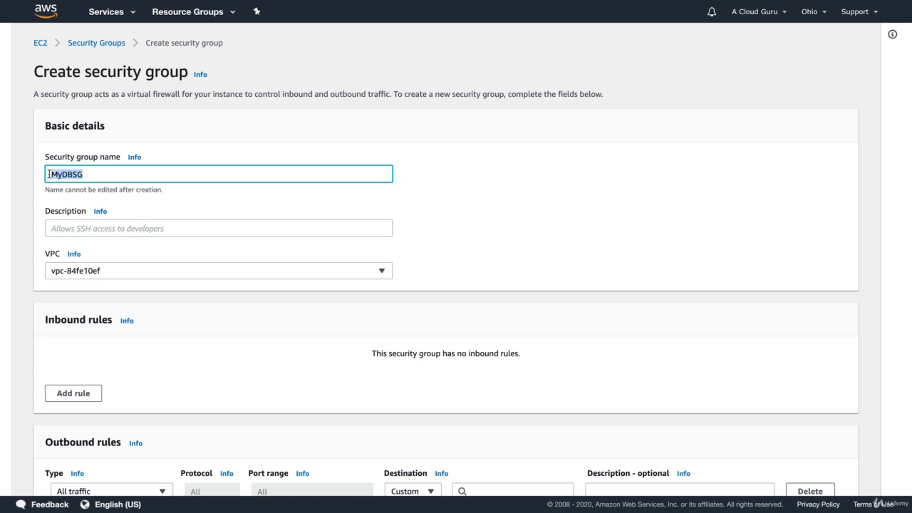
click(102, 232)
key(ctrl+v)
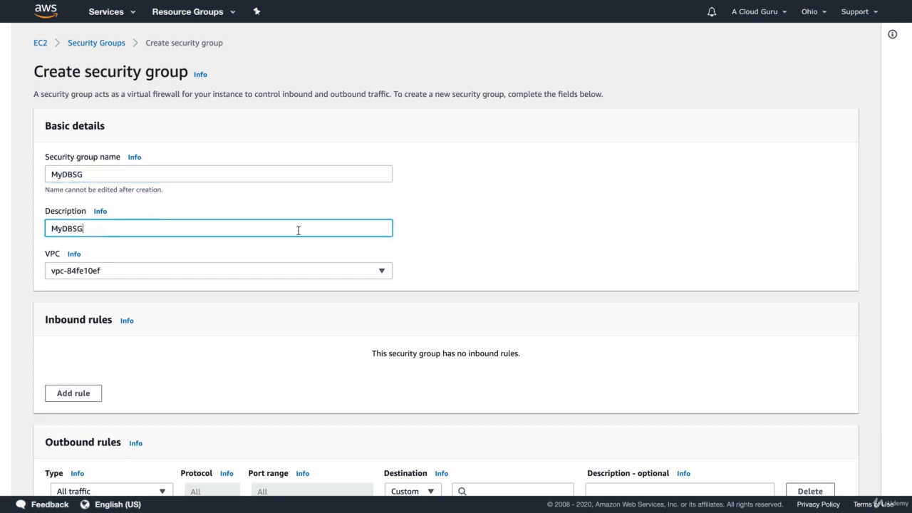
Assign the security group to the acloudguruVPC network
click(427, 231)
click(136, 270)
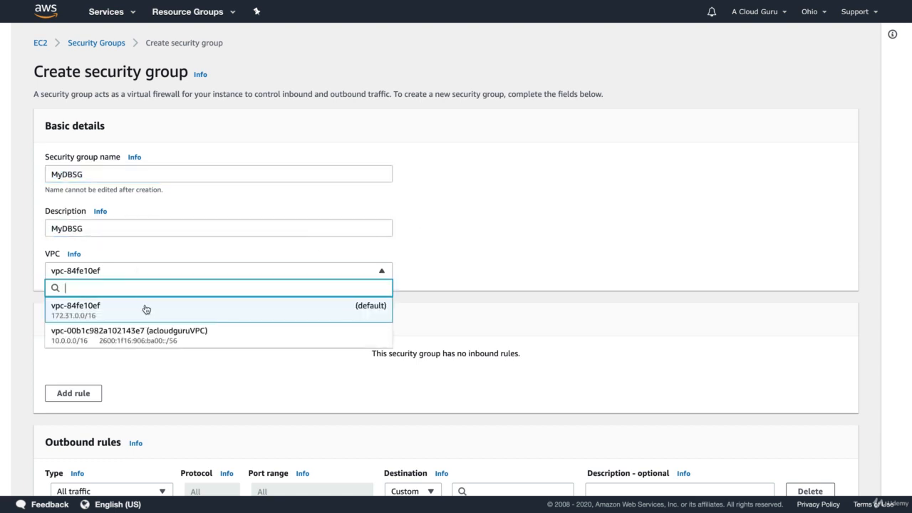
click(164, 340)
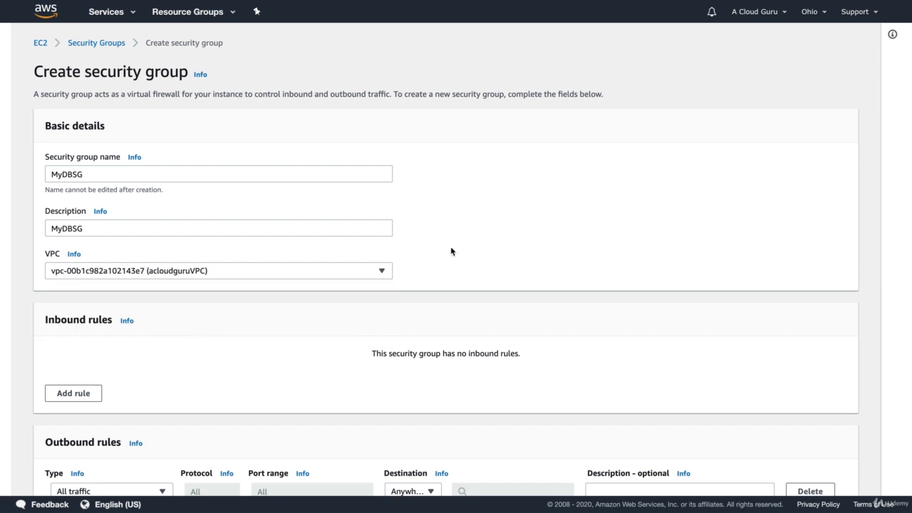
Add an inbound rule of type All ICMP - IPv4 and make its source ready for entry
scroll(451, 251, down, 3)
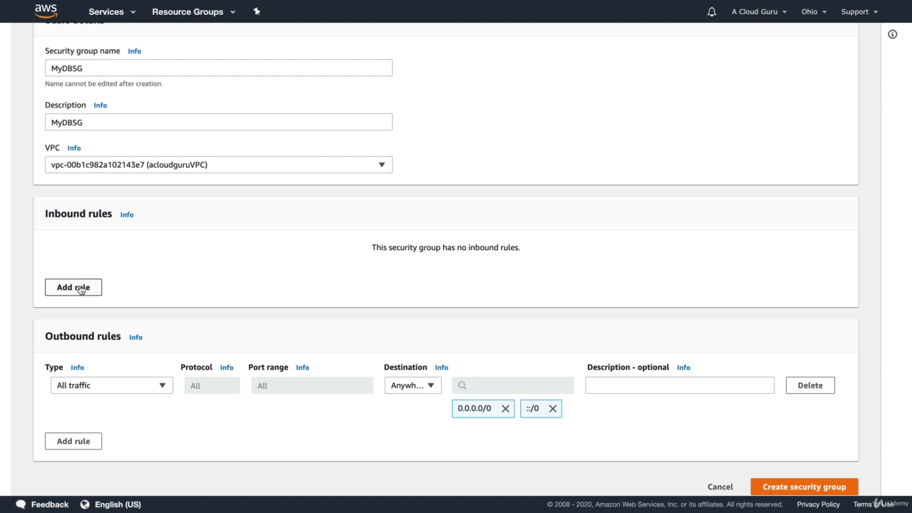
click(82, 286)
click(111, 264)
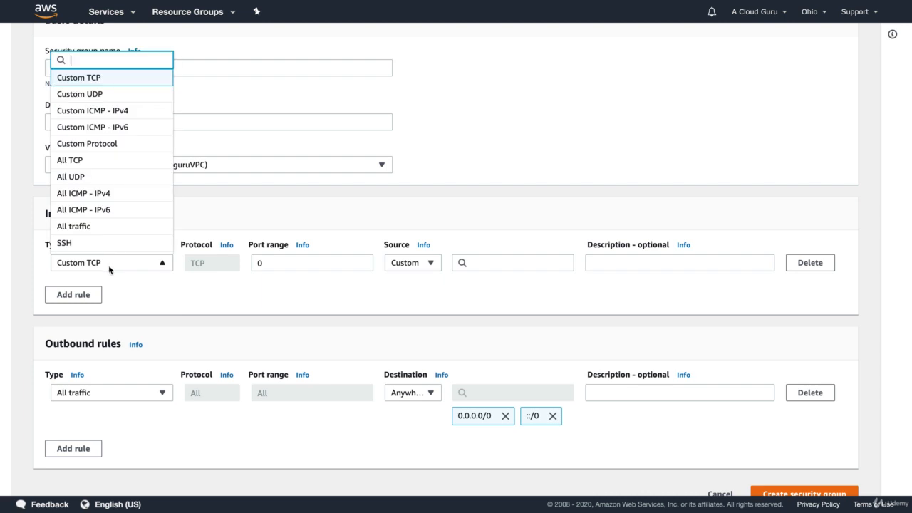
click(112, 197)
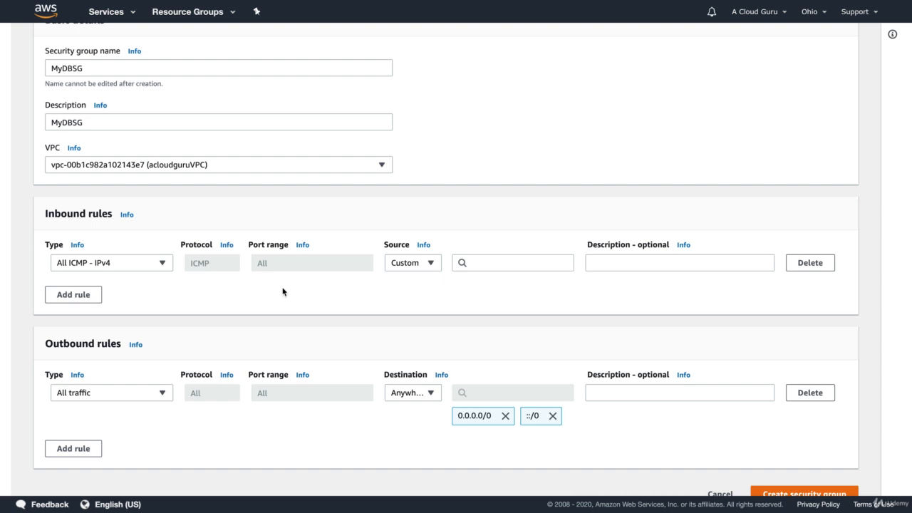
click(505, 264)
text(sg)
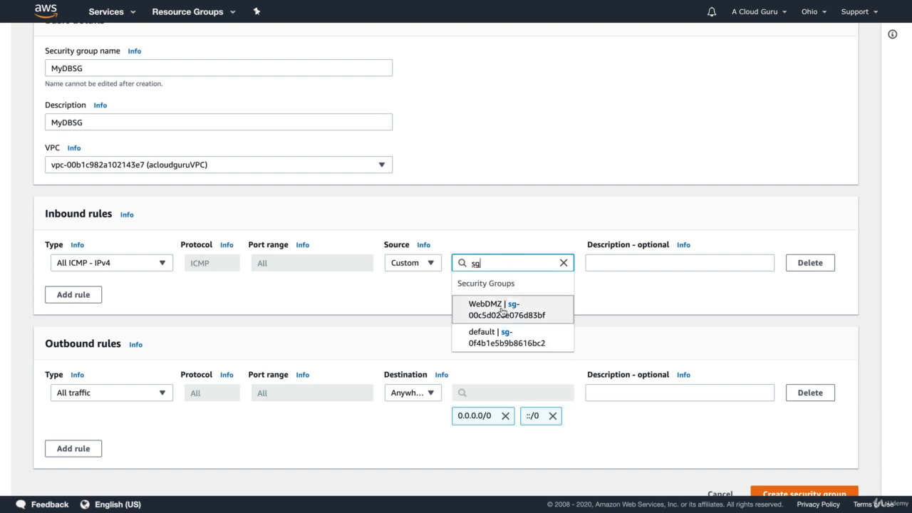
key(BackSpace)
key(BackSpace)
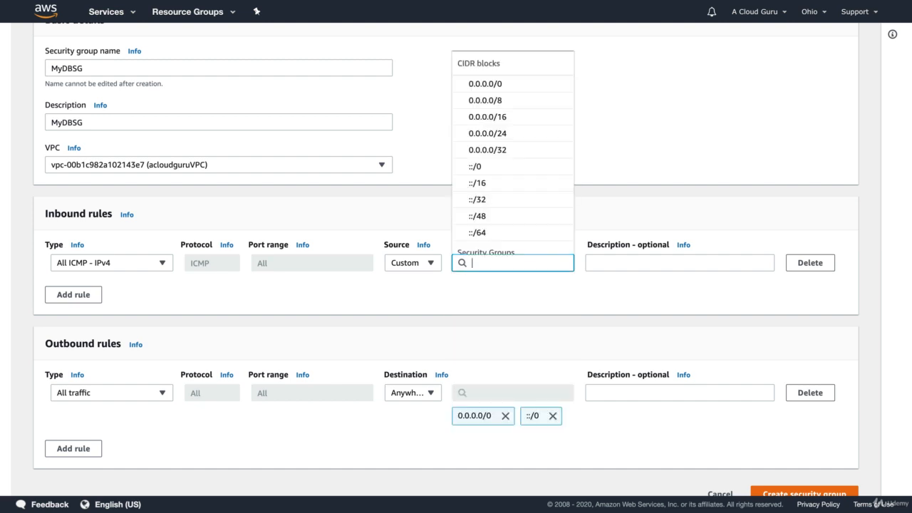
text(19)
key(Return)
Set the source of the All ICMP - IPv4 rule to the CIDR block 10.0.1.0/24
text(10)
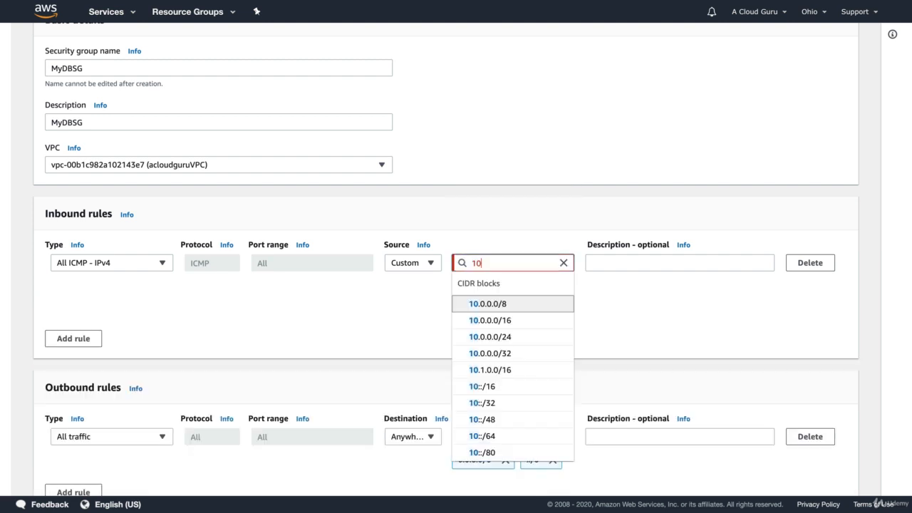
text(.0.1.0)
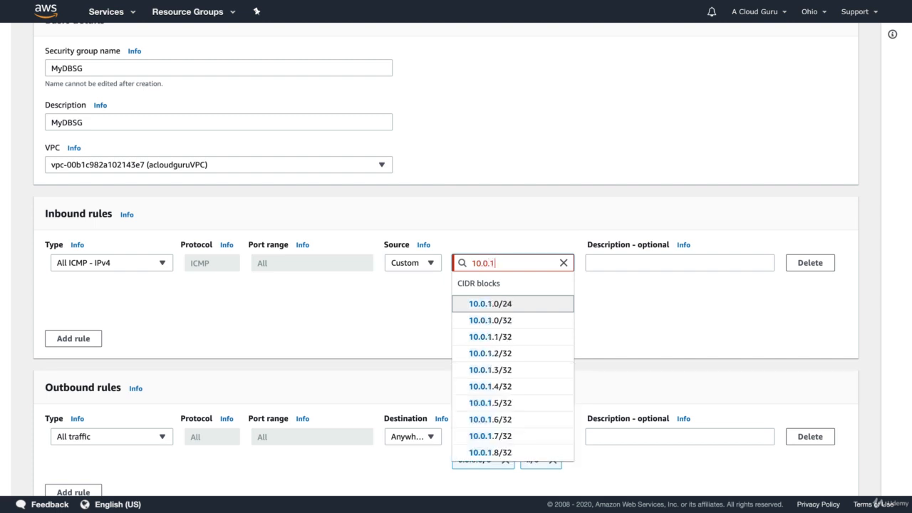
click(513, 306)
click(482, 286)
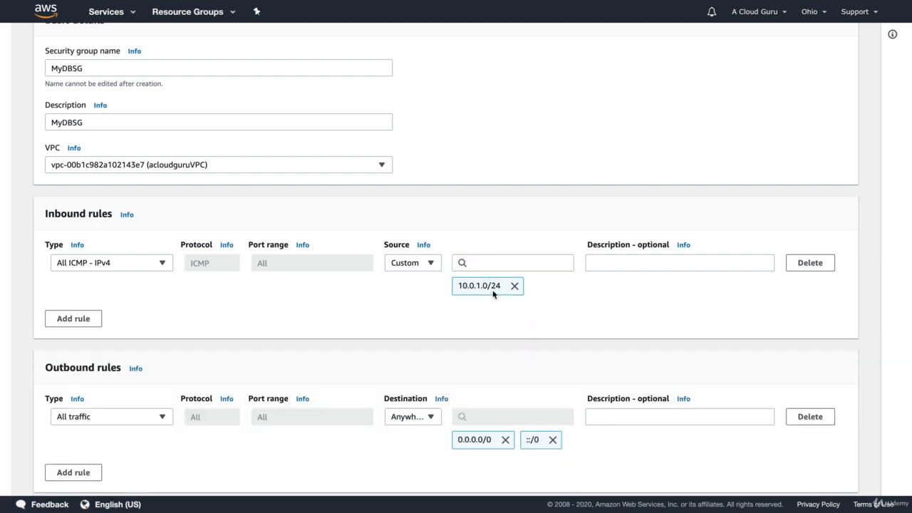
Enter 10.0.1.0/24 again in the ICMP rule's source, copy the text for reuse, and choose the matching CIDR block
click(493, 262)
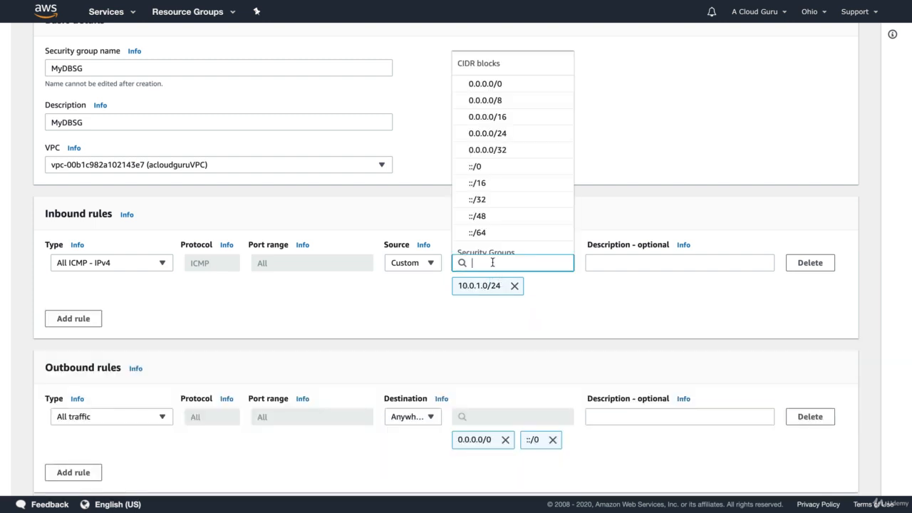
text(10.0.)
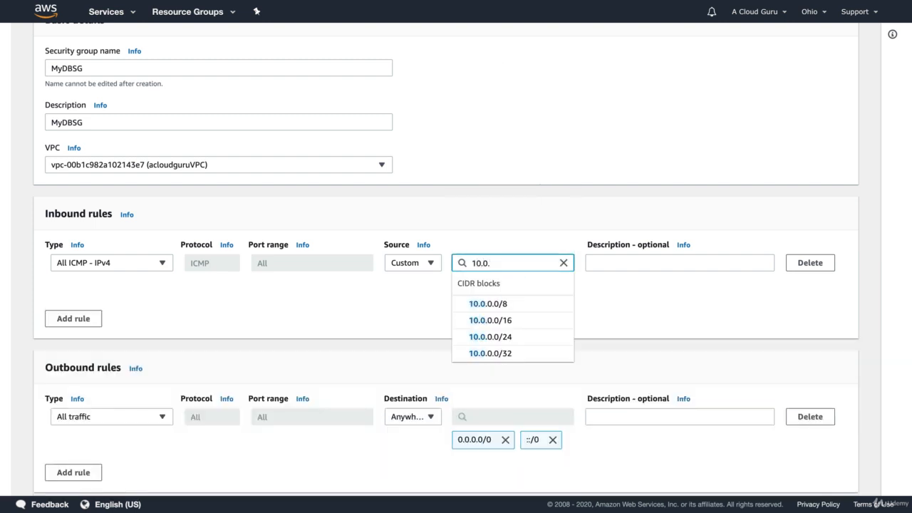
text(1.0/24)
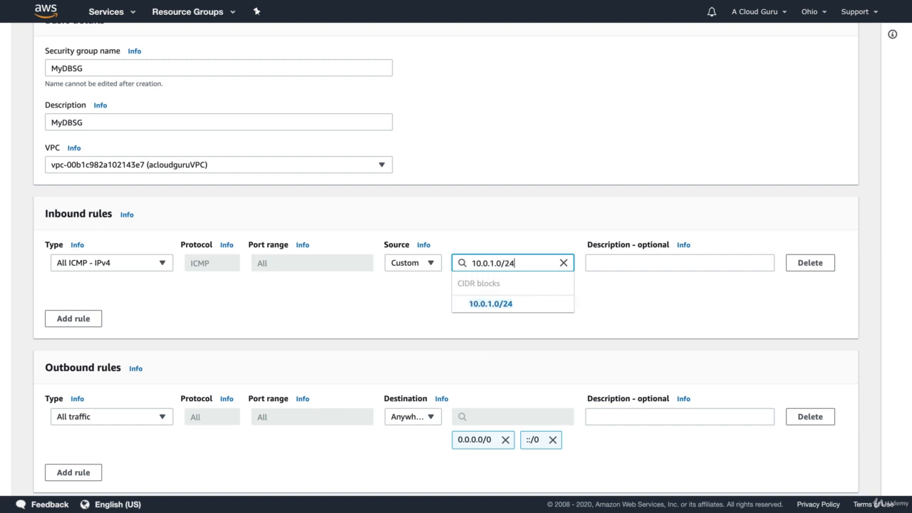
key(shift+Left)
key(shift+Left)
key(shift+Left)
key(shift+Left)
key(shift+Left)
key(shift+Left)
key(shift+Left)
key(shift+Left)
key(shift+Left)
key(shift+Left)
key(shift+Left)
key(ctrl+c)
click(490, 304)
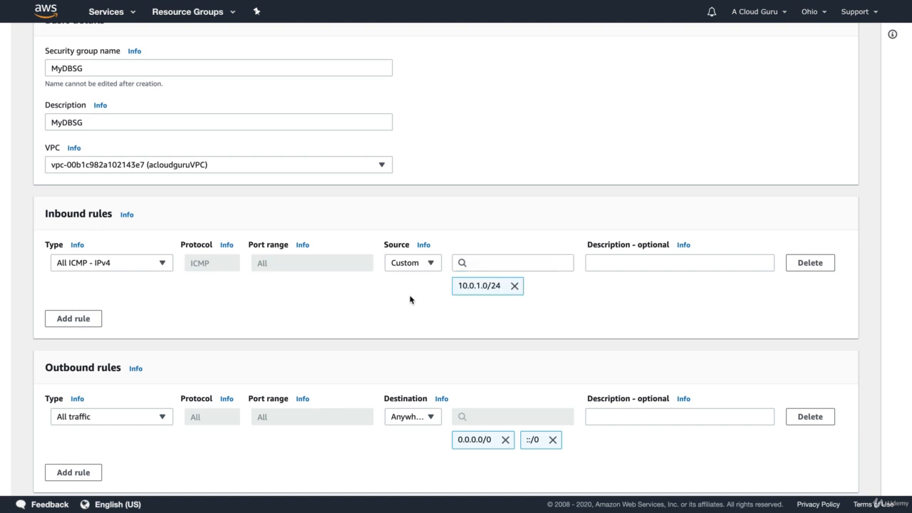
Add an HTTP inbound rule with the source CIDR block 10.0.1.0/24
click(75, 320)
click(120, 310)
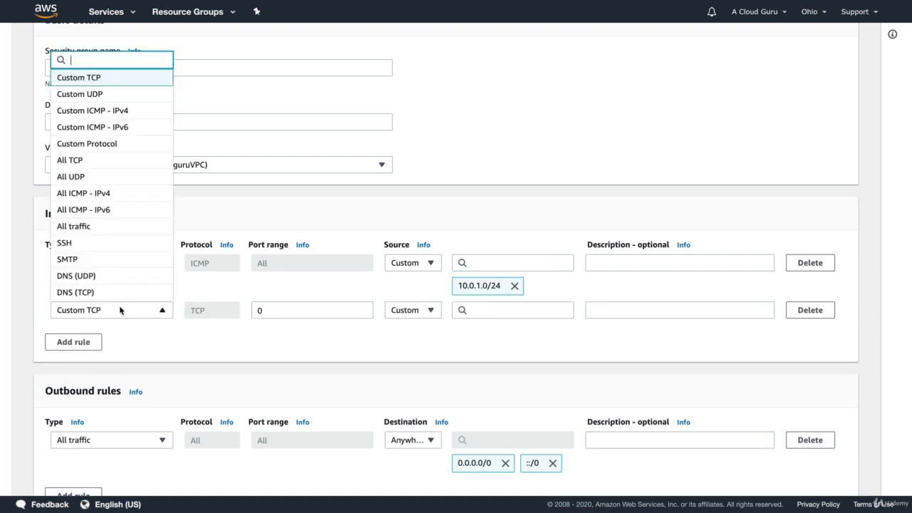
text(htt)
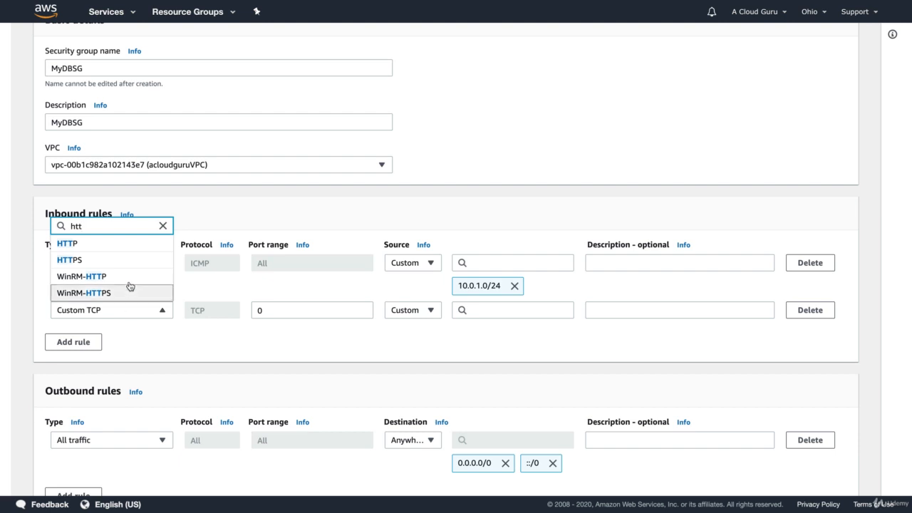
click(89, 244)
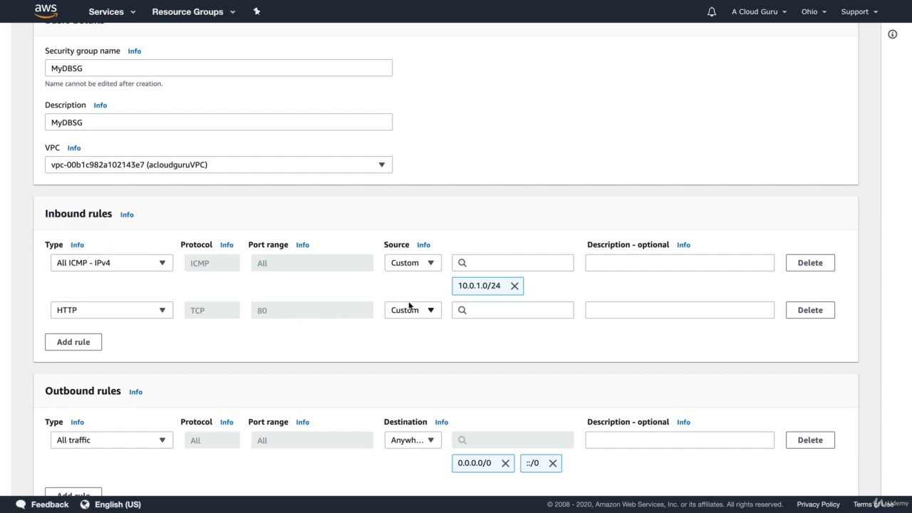
click(482, 311)
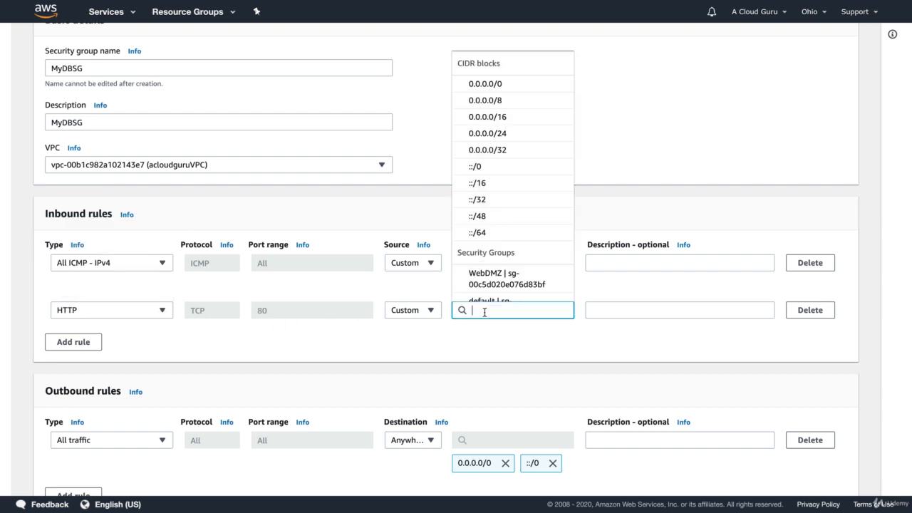
key(ctrl+v)
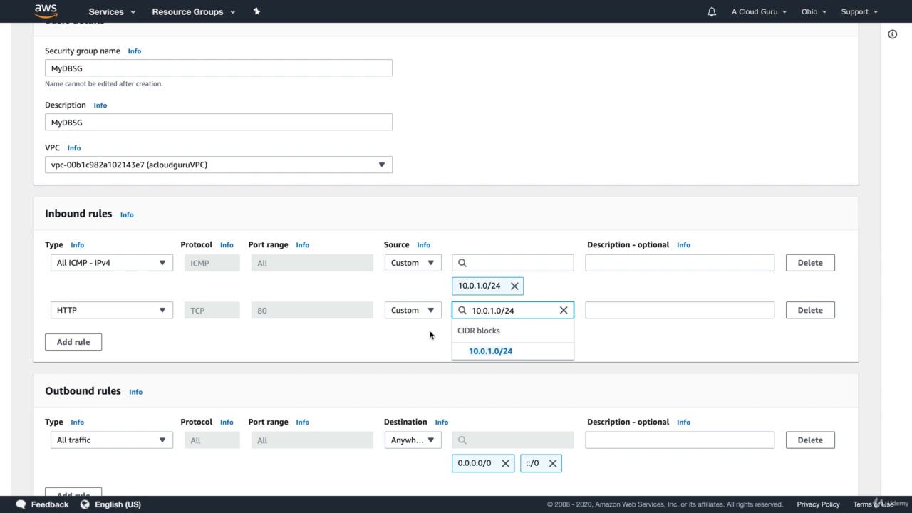
key(Return)
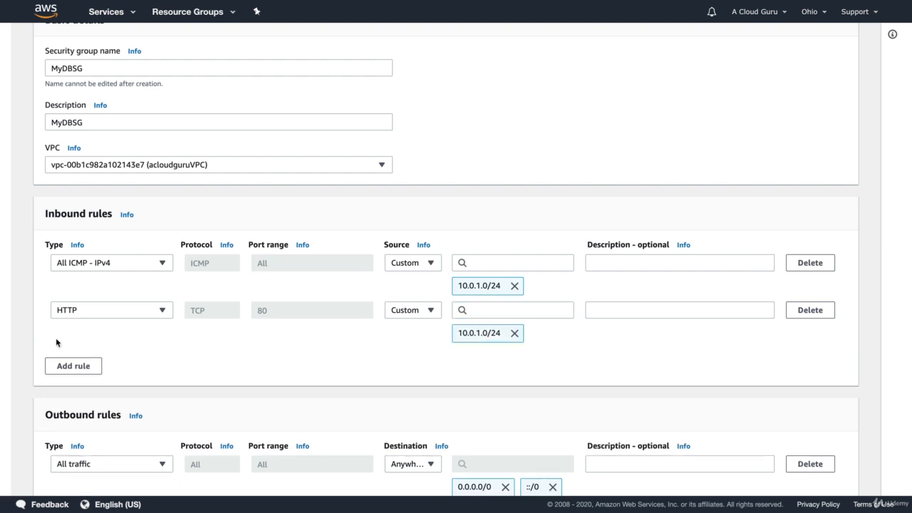
Add an HTTPS inbound rule with the source CIDR block 10.0.1.0/24
click(84, 369)
click(100, 357)
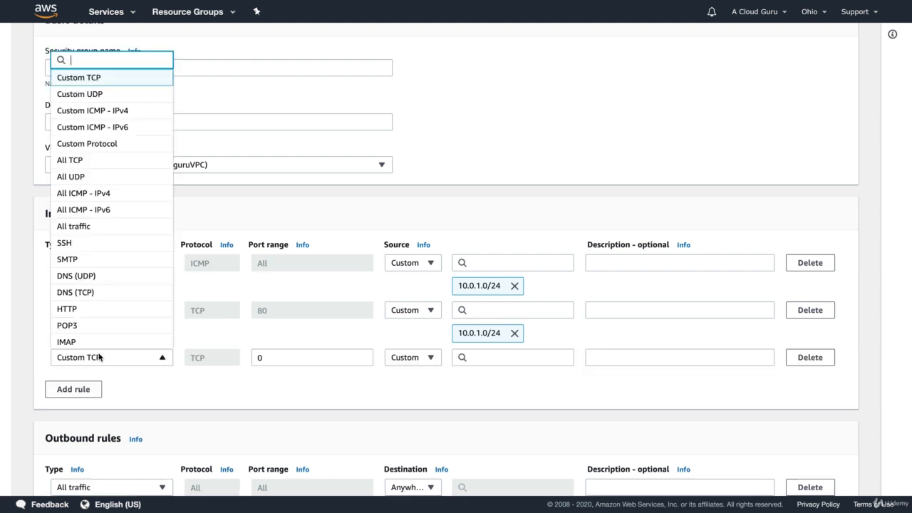
text(http)
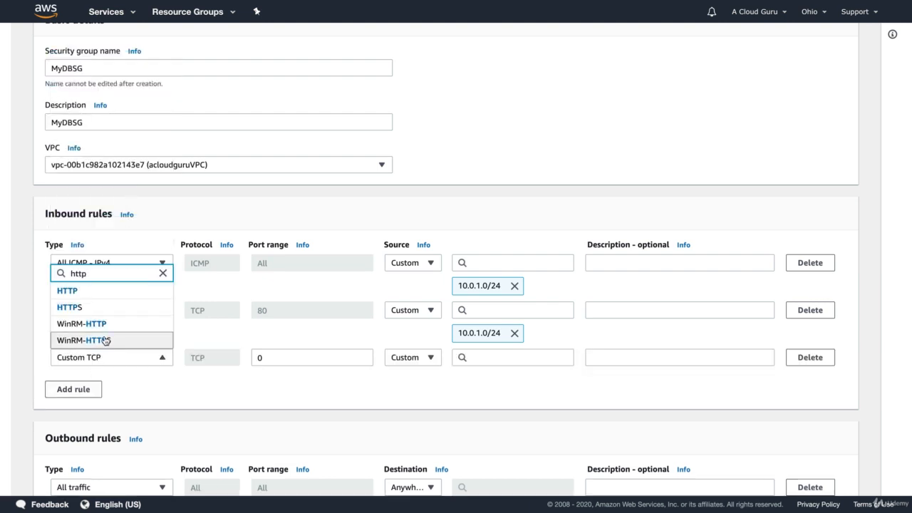
click(101, 307)
click(484, 357)
text(10.0.1.0/24)
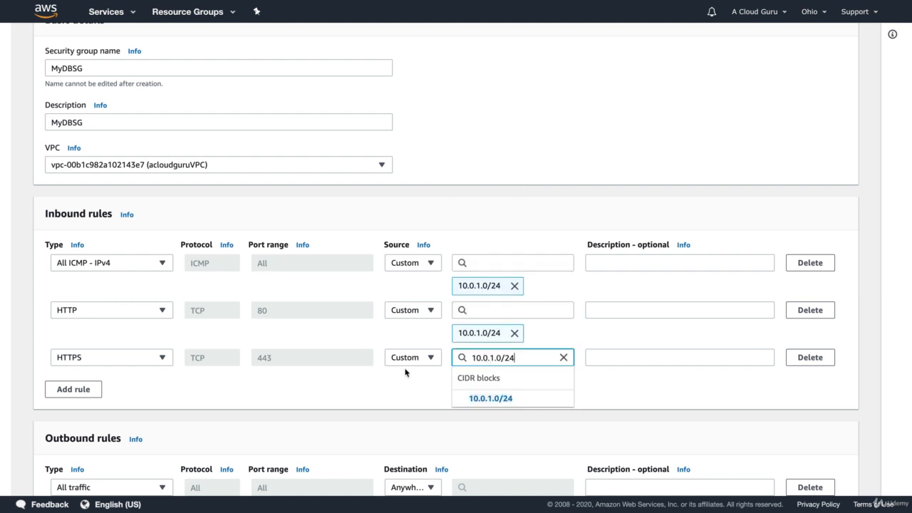
key(Return)
Add an SSH inbound rule with the source CIDR block 10.0.1.0/24
click(90, 412)
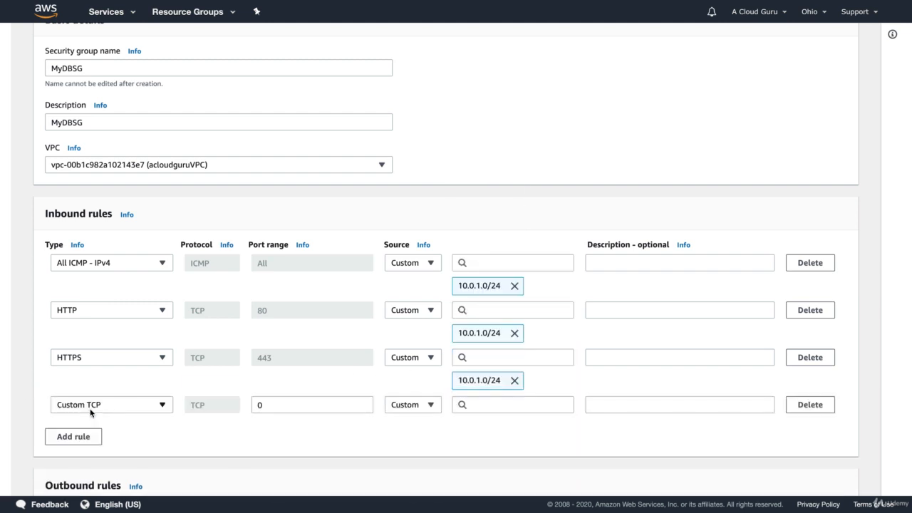
click(91, 407)
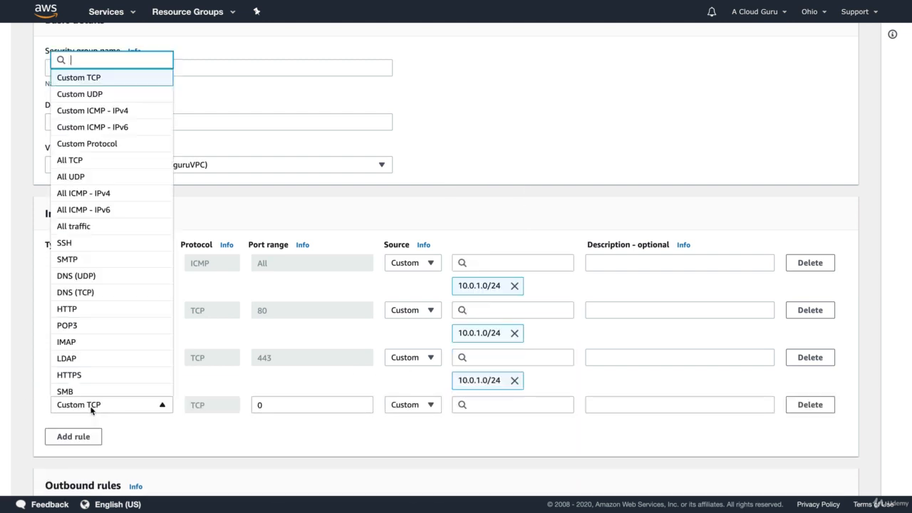
text(ssh)
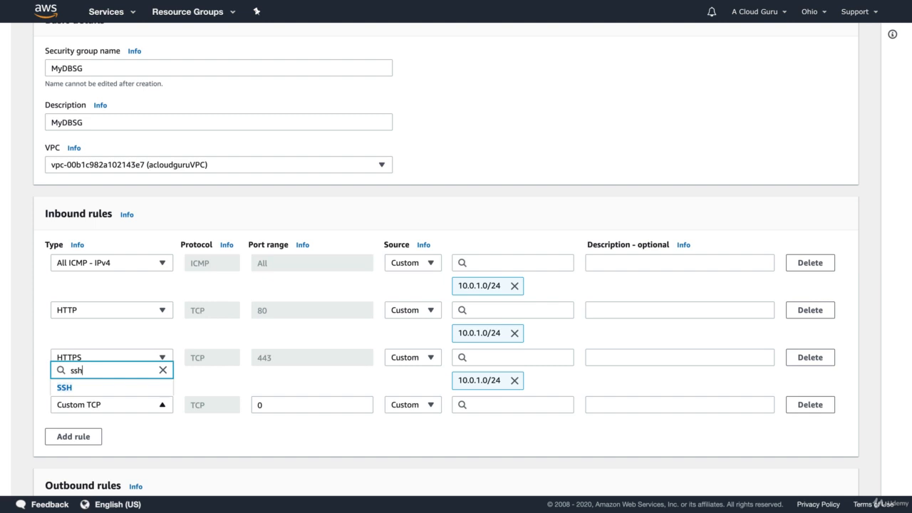
click(66, 388)
click(510, 403)
text(10.0.1.0/24)
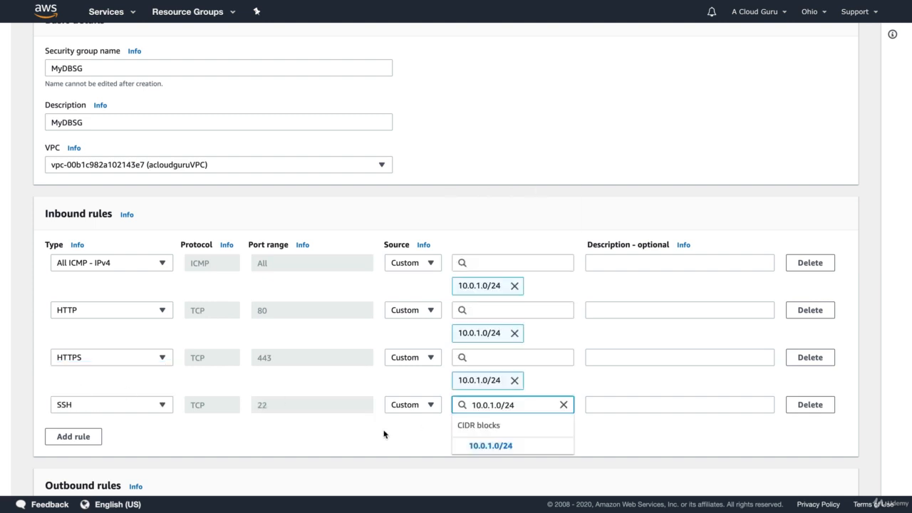
key(Return)
Add a MYSQL/Aurora inbound rule with the source CIDR block 10.0.1.0/24
click(73, 461)
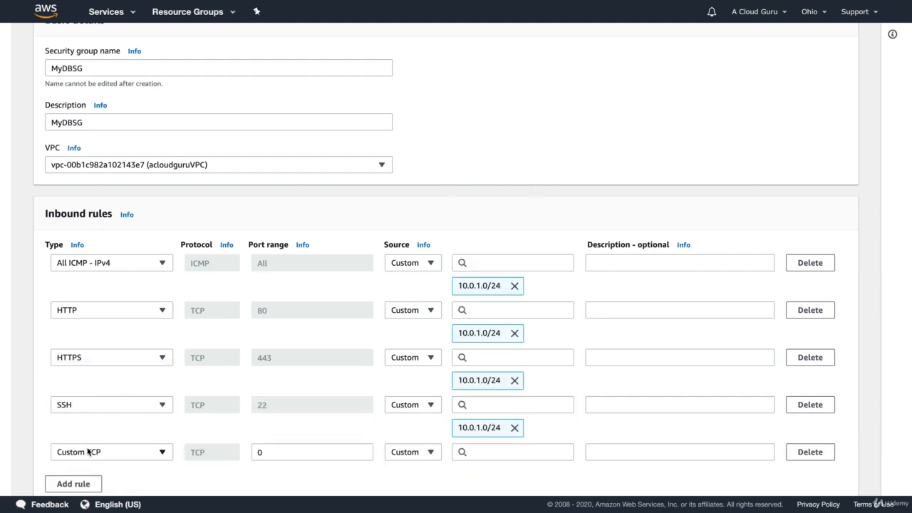
click(89, 451)
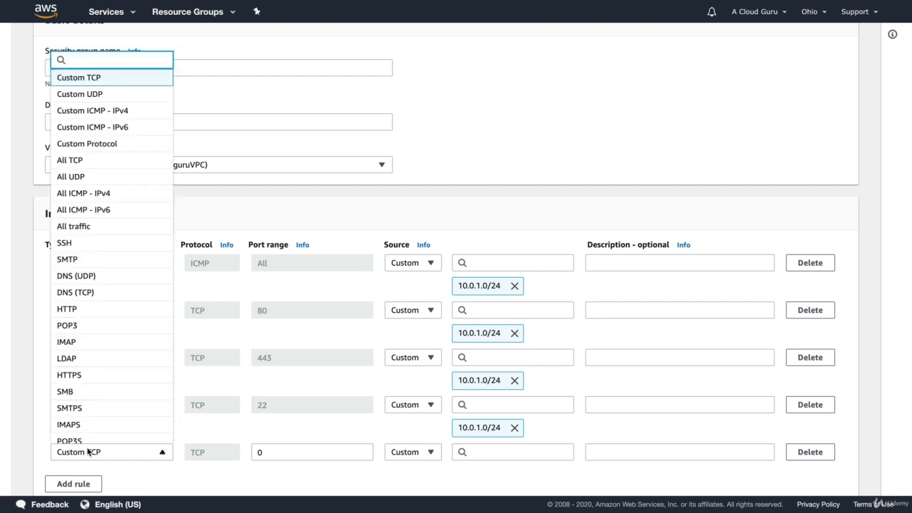
text(my)
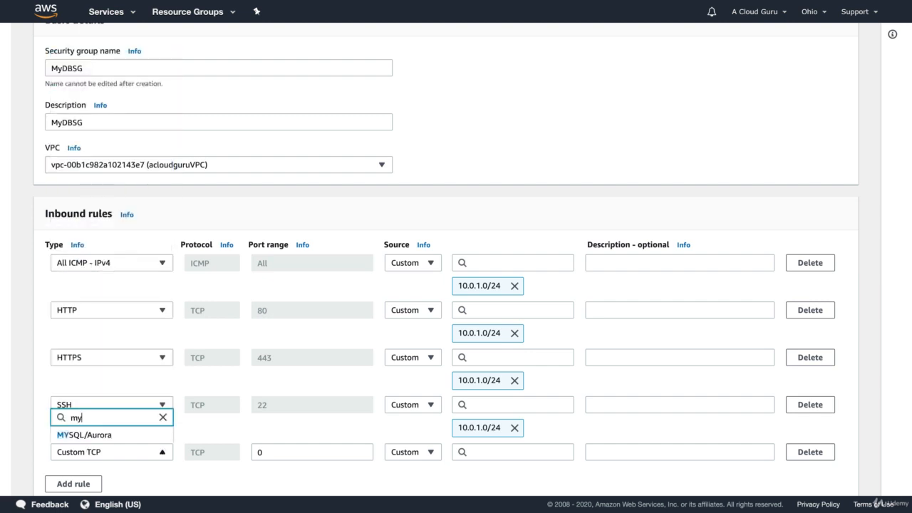
click(106, 435)
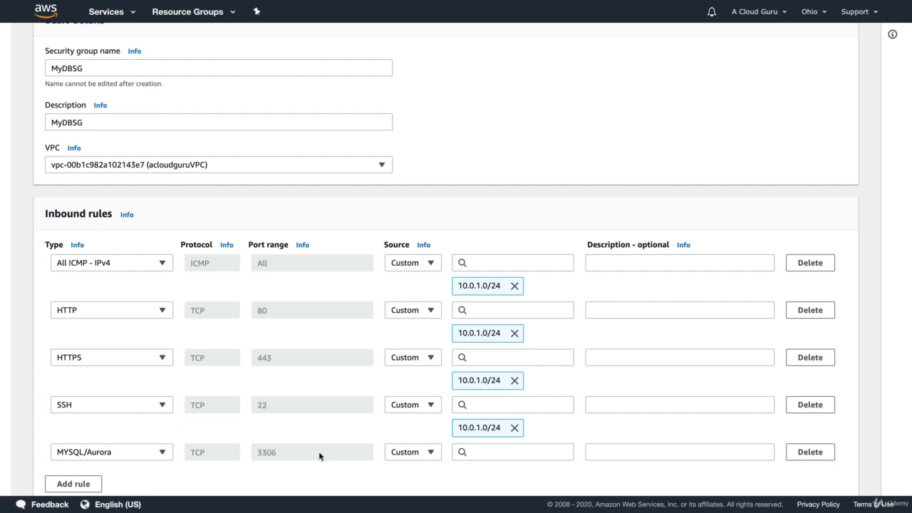
click(510, 451)
key(ctrl+v)
key(Return)
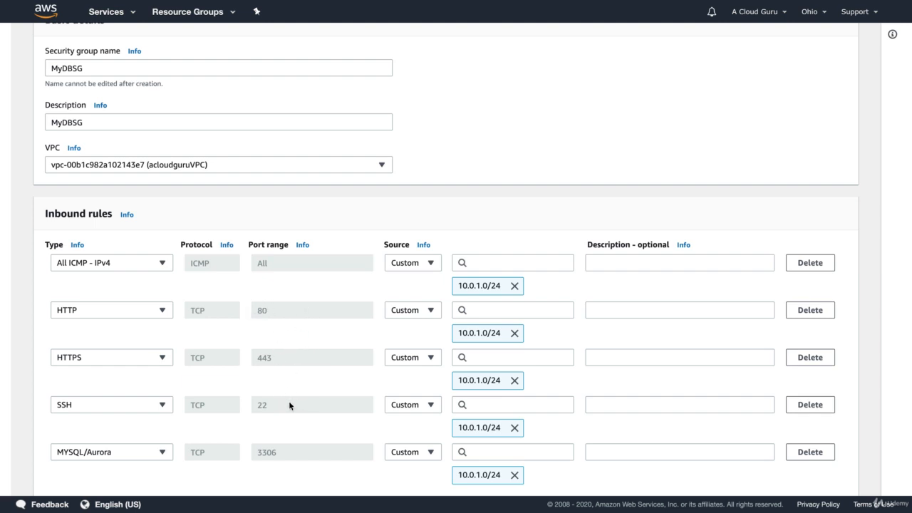
Review the inbound rules and create the MyDBSG security group
scroll(308, 428, down, 2)
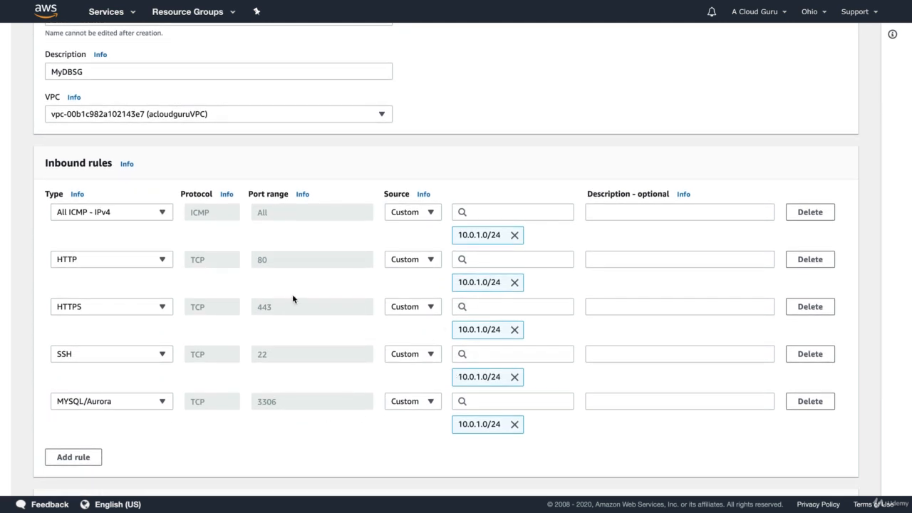
scroll(288, 326, down, 1)
scroll(287, 325, down, 6)
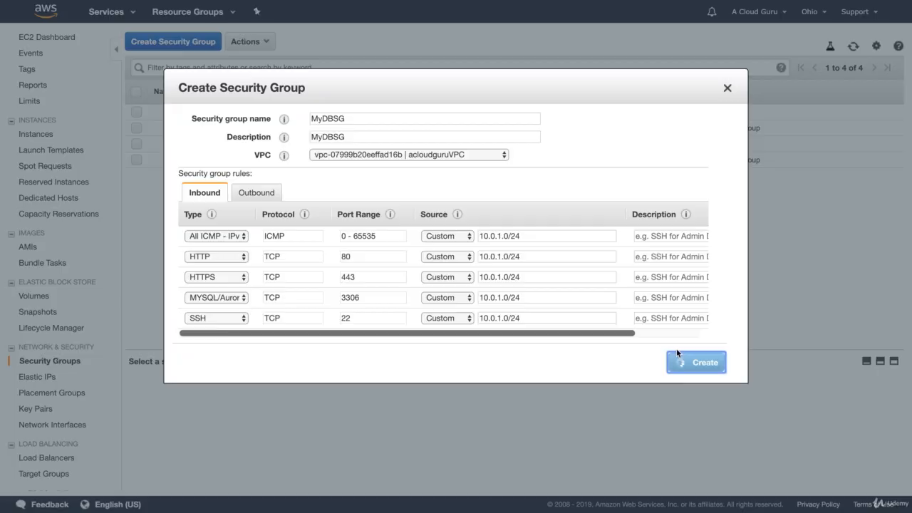
click(676, 350)
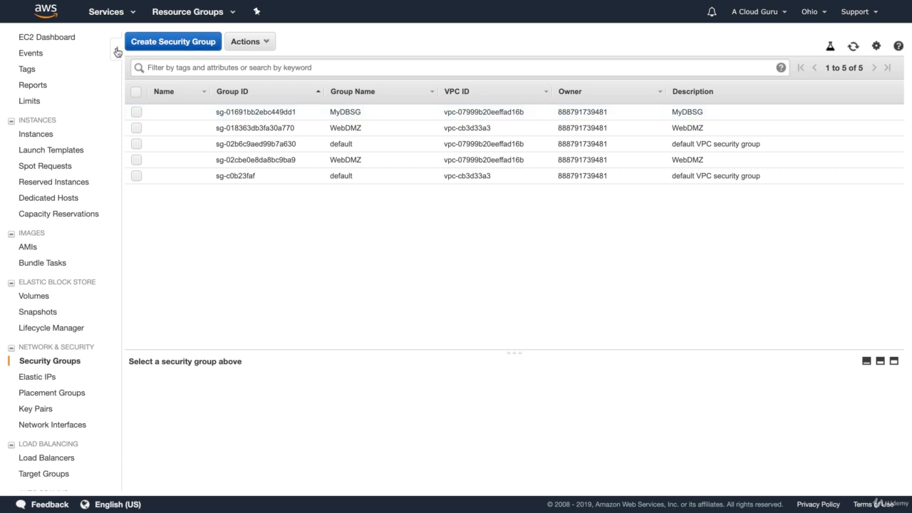
Replace the default security group of the running MyDBServer instance with MyDBSG
click(64, 42)
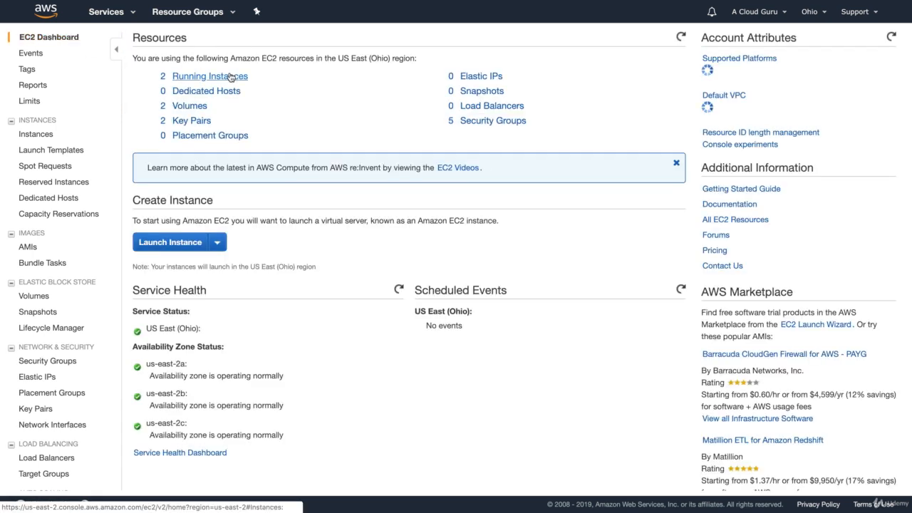
click(227, 77)
click(136, 112)
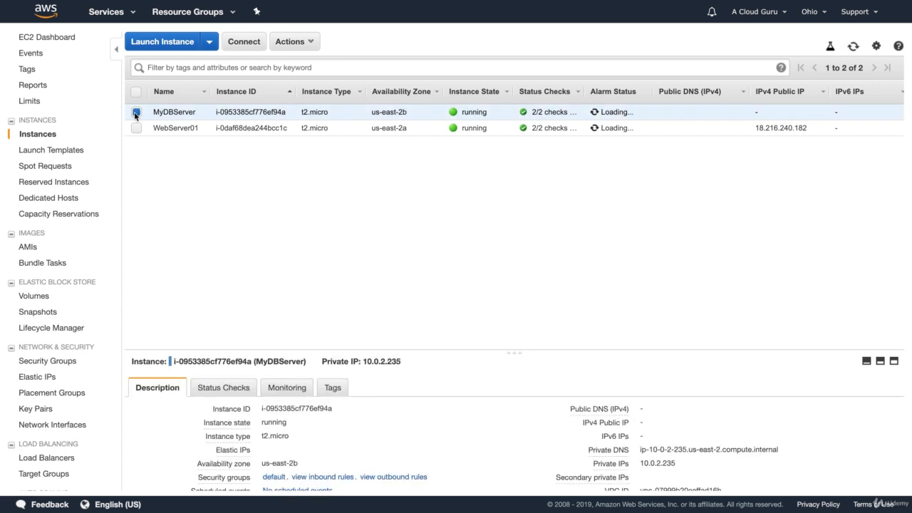
click(306, 44)
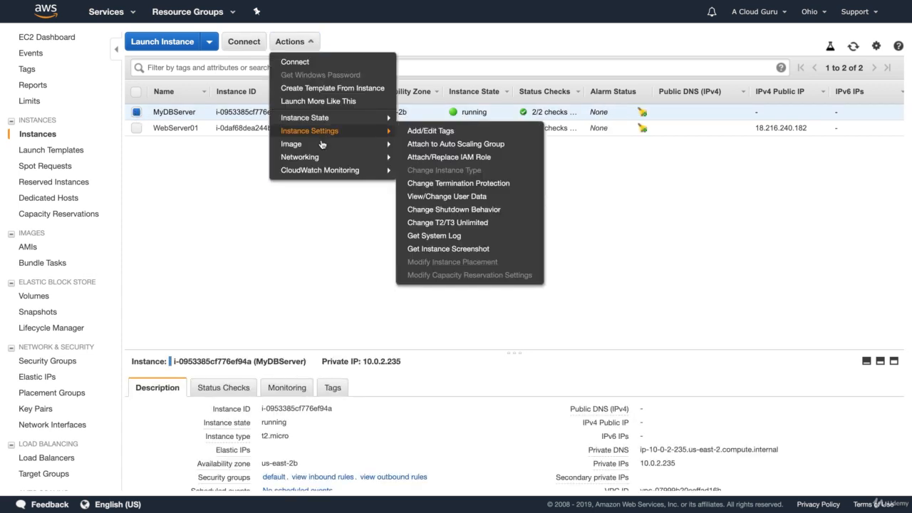
mouse_move(319, 159)
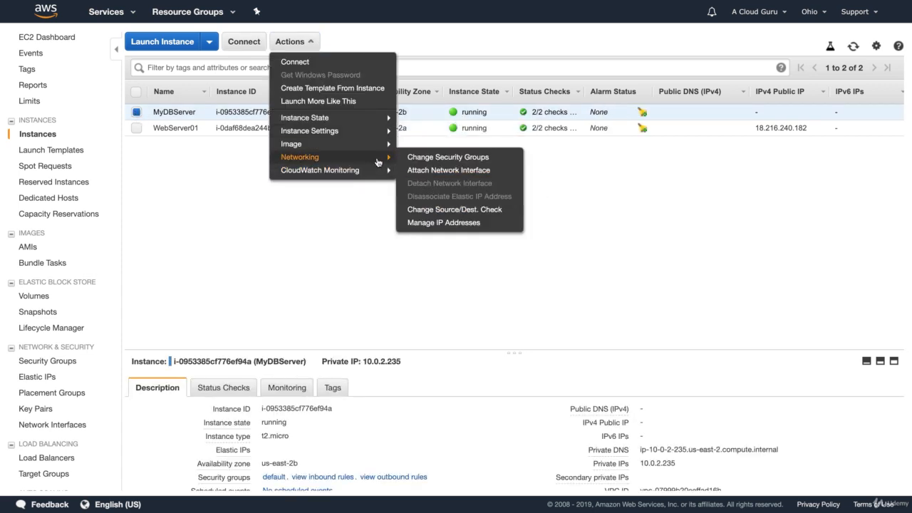
click(448, 158)
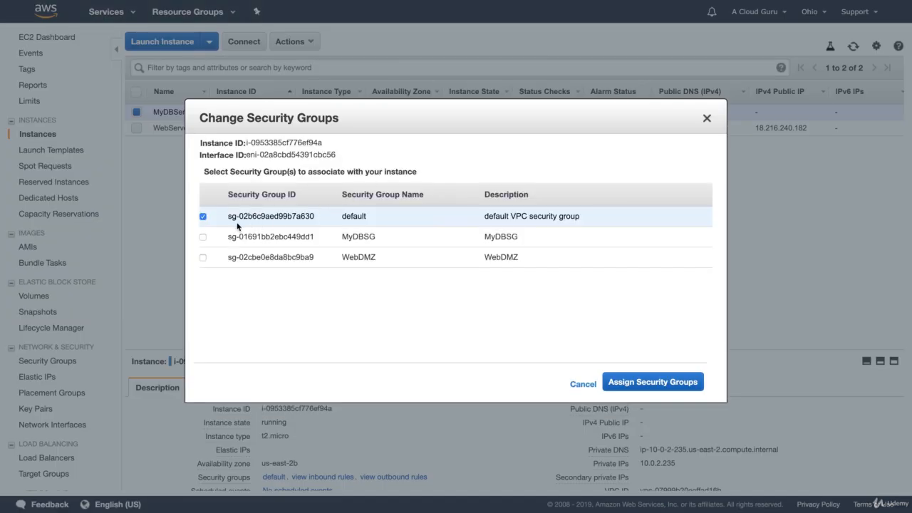
click(203, 237)
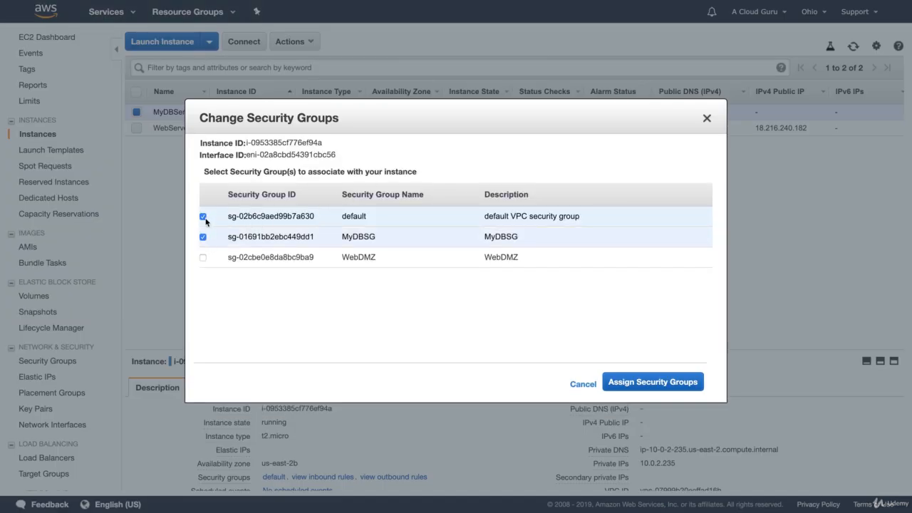
click(203, 218)
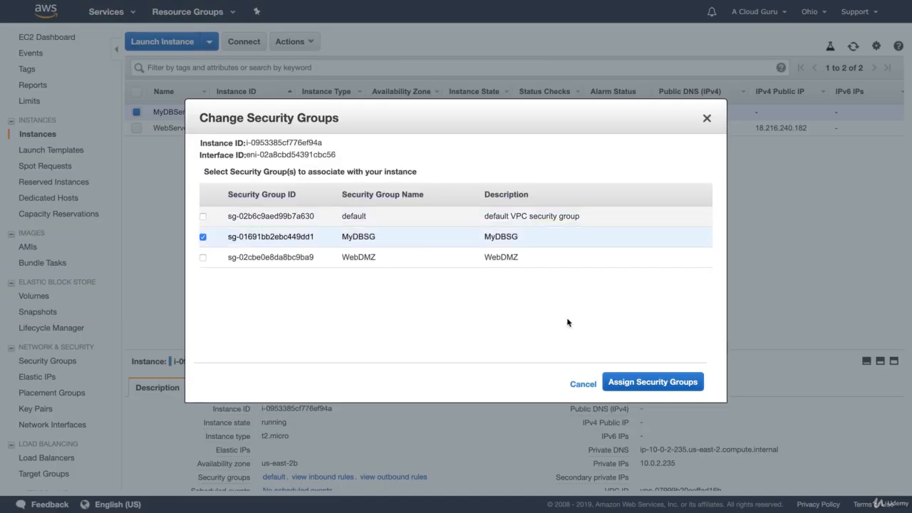
click(639, 381)
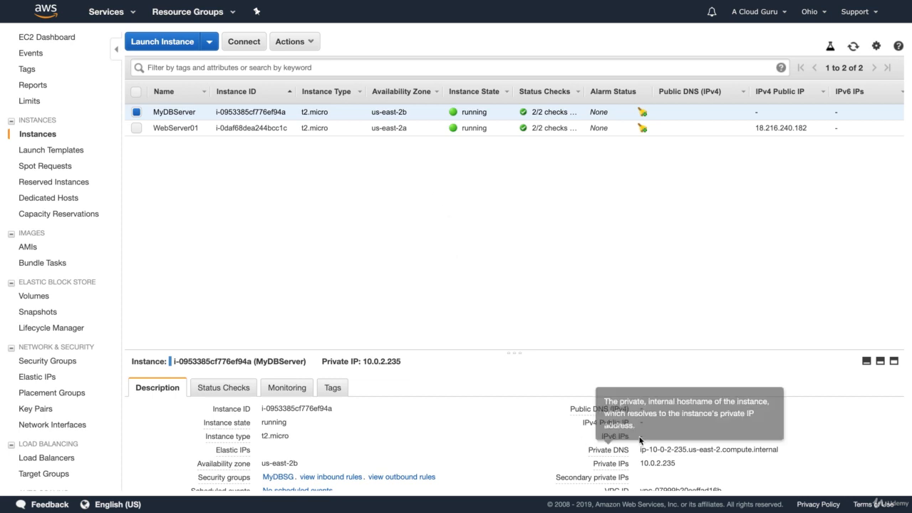
Copy MyDBServer's private IP, ping 10.0.2.235 from the web server's terminal session, and clear the terminal after stopping the ping
scroll(665, 463, down, 1)
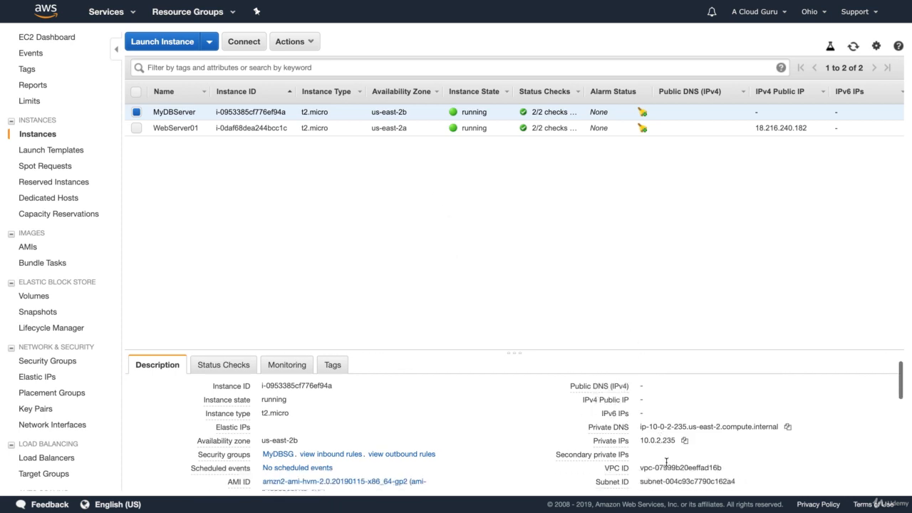
click(684, 440)
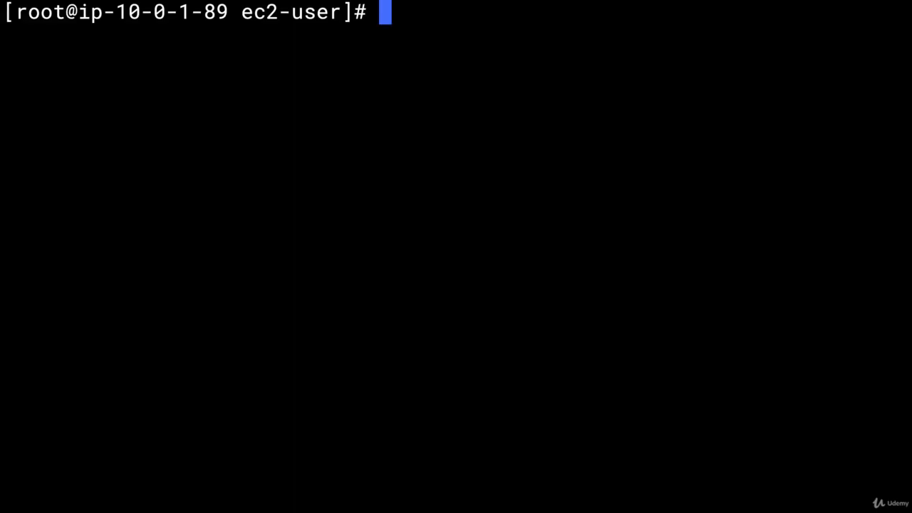
text(ping)
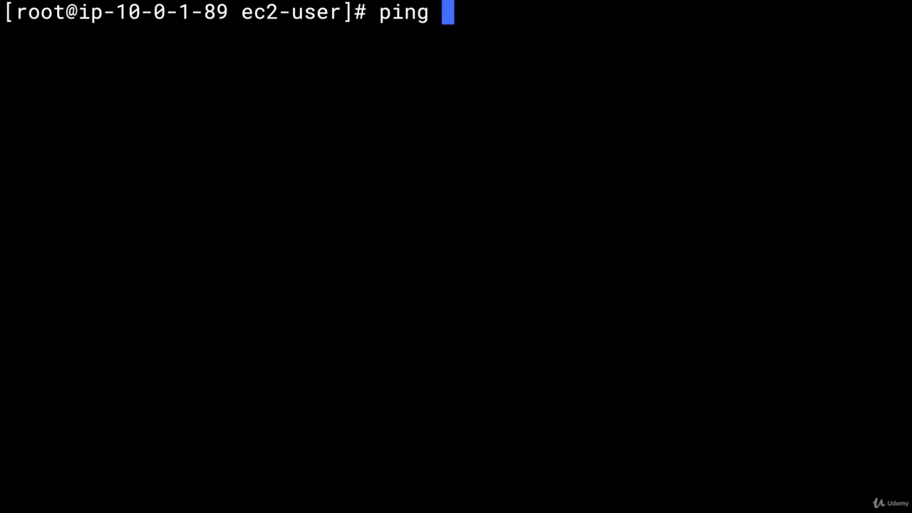
key(super+v)
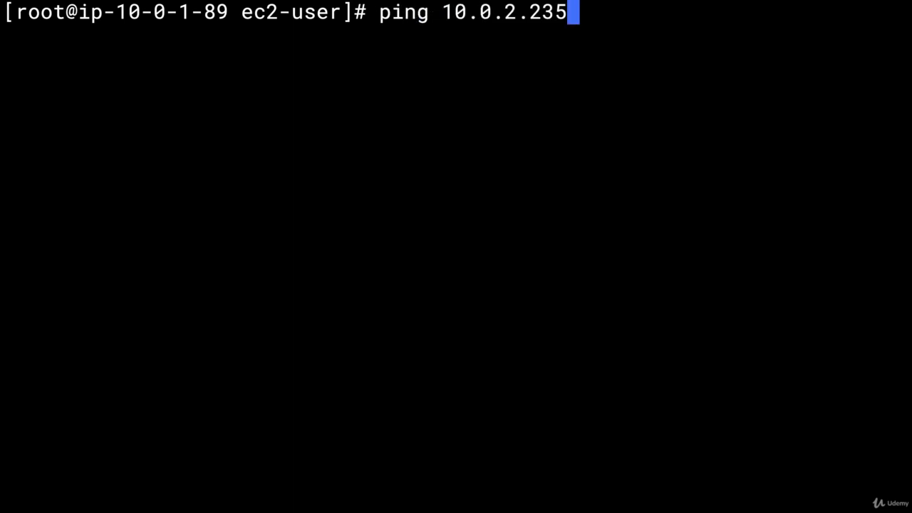
key(Return)
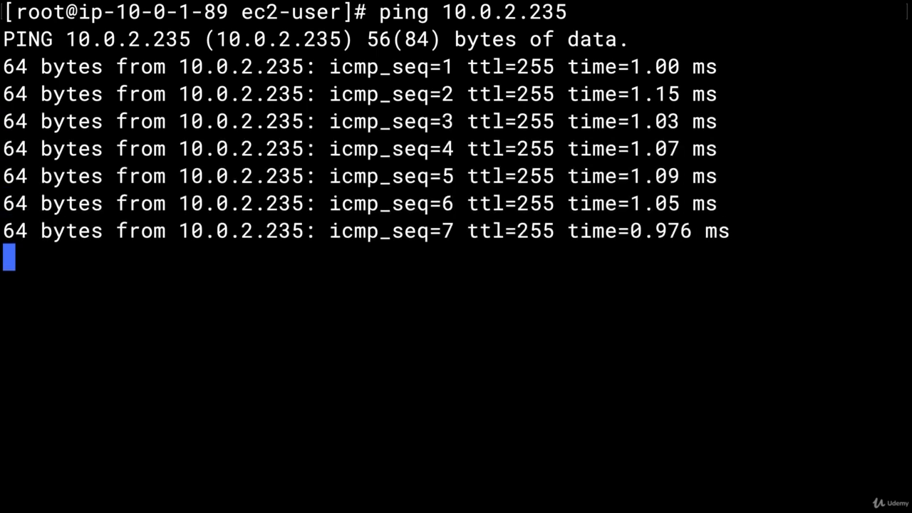
key(ctrl+c)
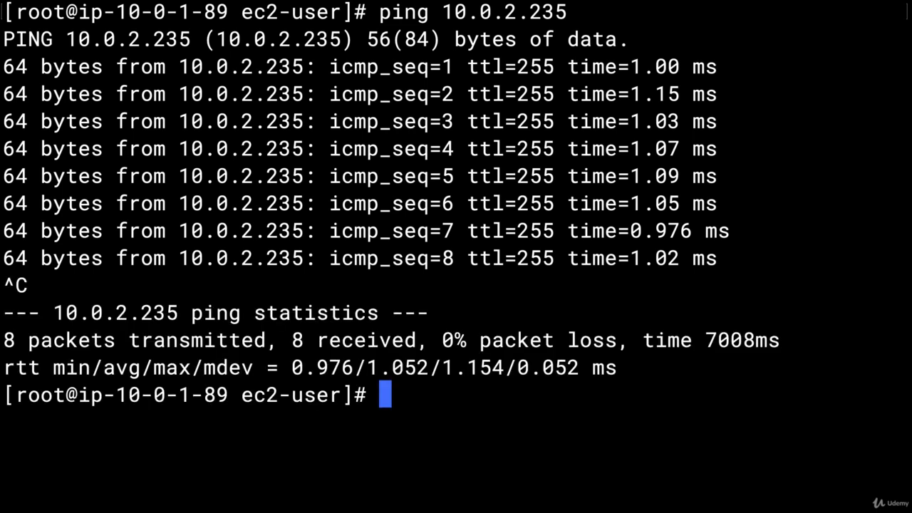
text(clear)
key(Return)
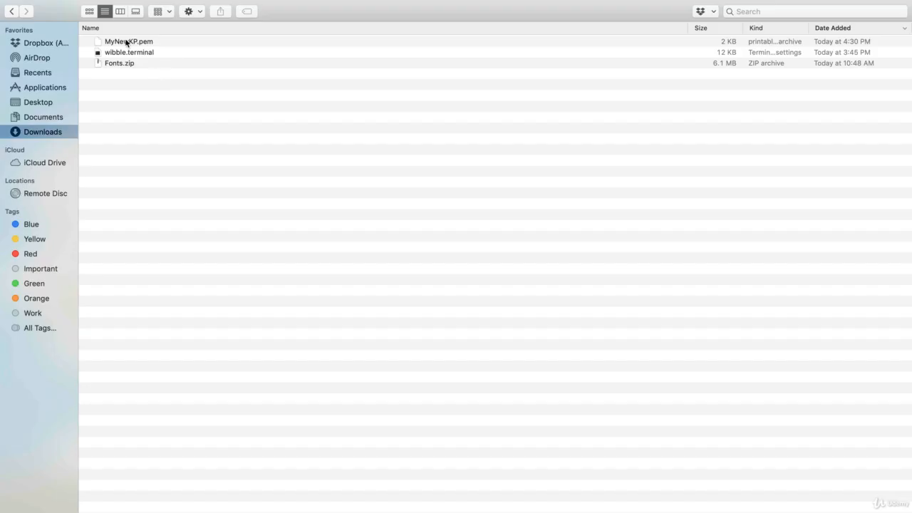
Switch to Finder, open MyNewKP.pem from Downloads in TextEdit, and copy the entire private key text
click(126, 41)
right_click(126, 42)
mouse_move(171, 57)
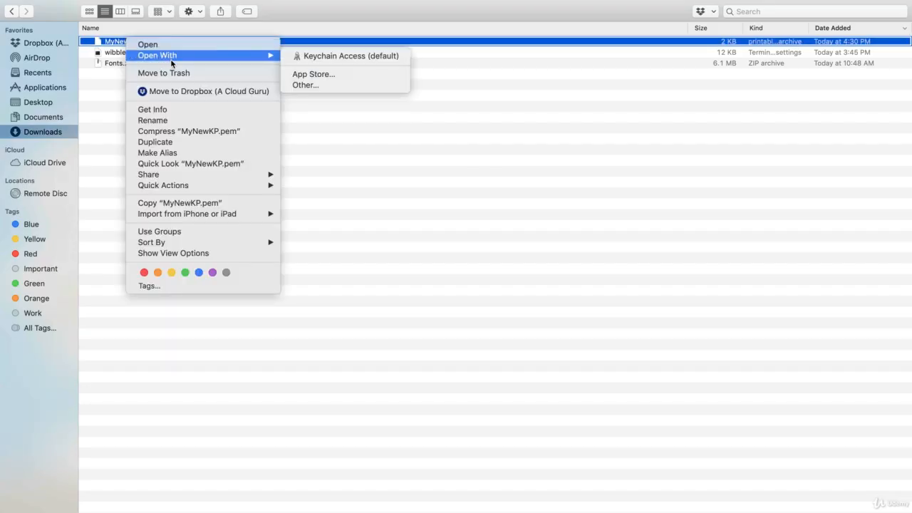
click(312, 86)
click(344, 211)
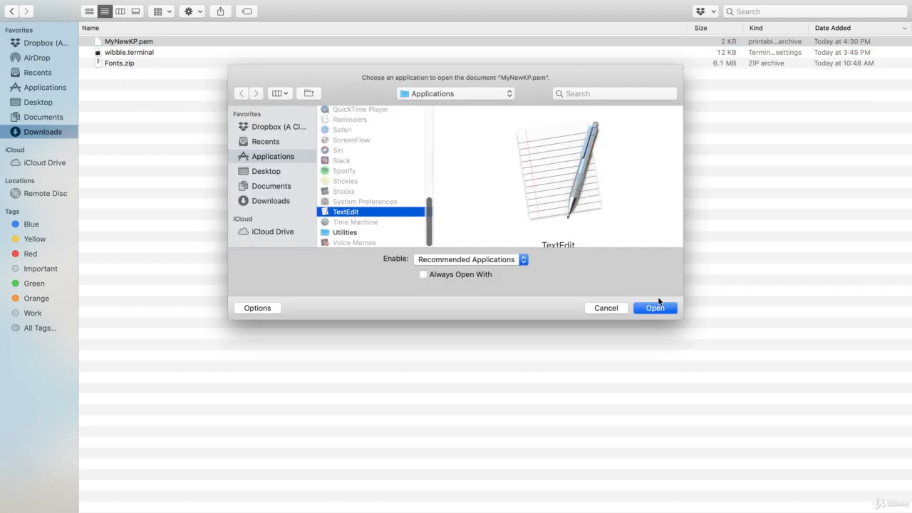
click(656, 307)
click(485, 225)
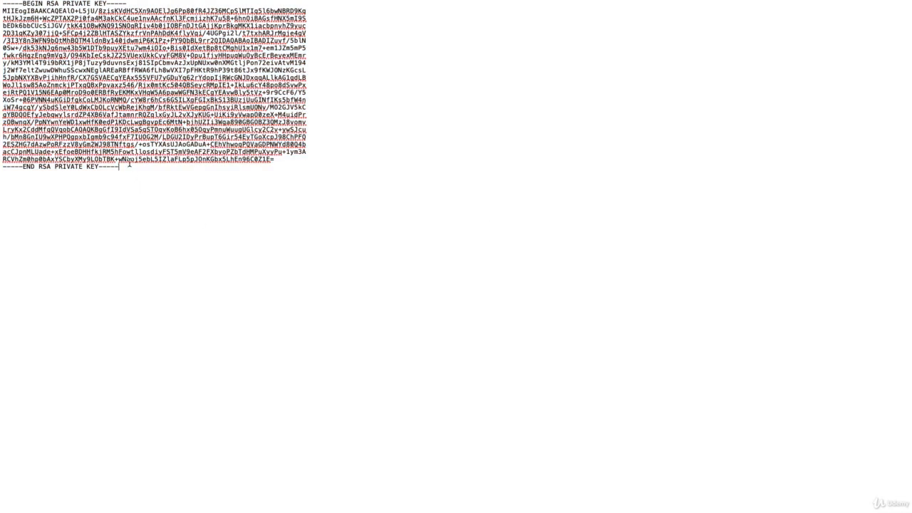
drag(131, 169, 2, 2)
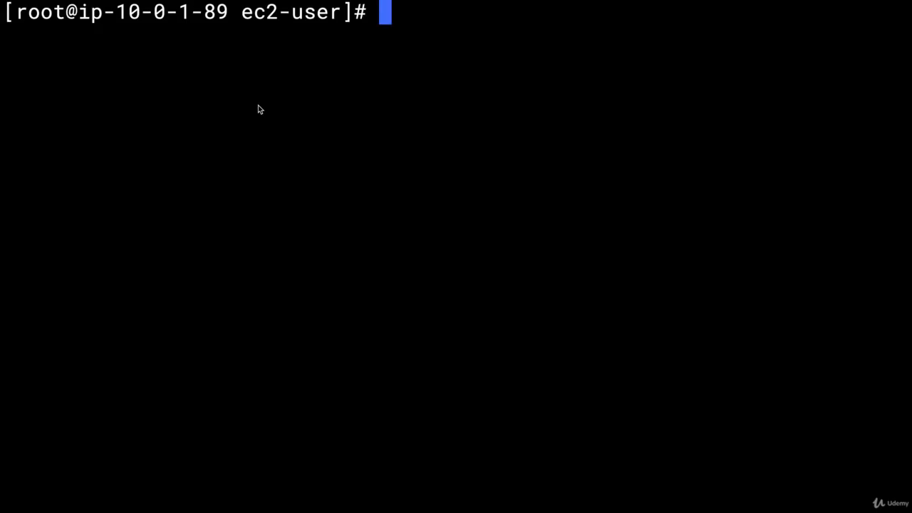
Switch to the web server's terminal session and start a new file named MyPvKey.pem in nano
text(nan)
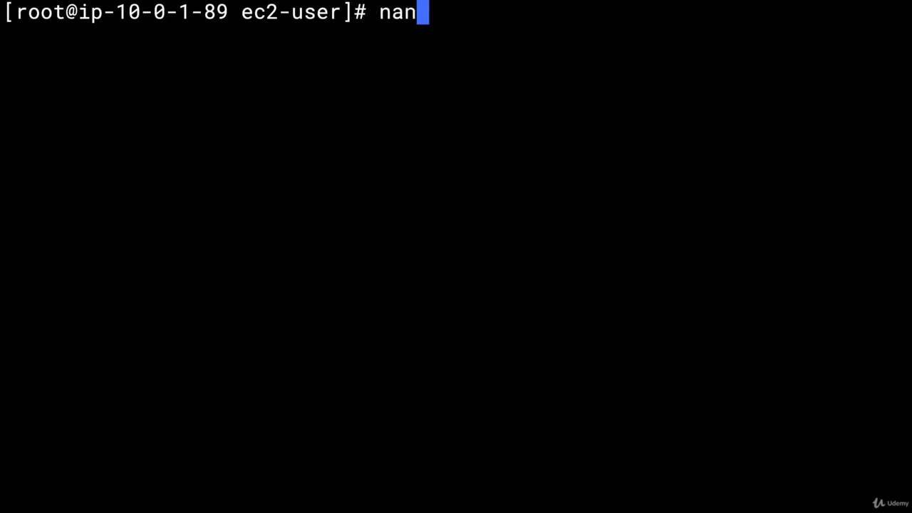
text(o MyP)
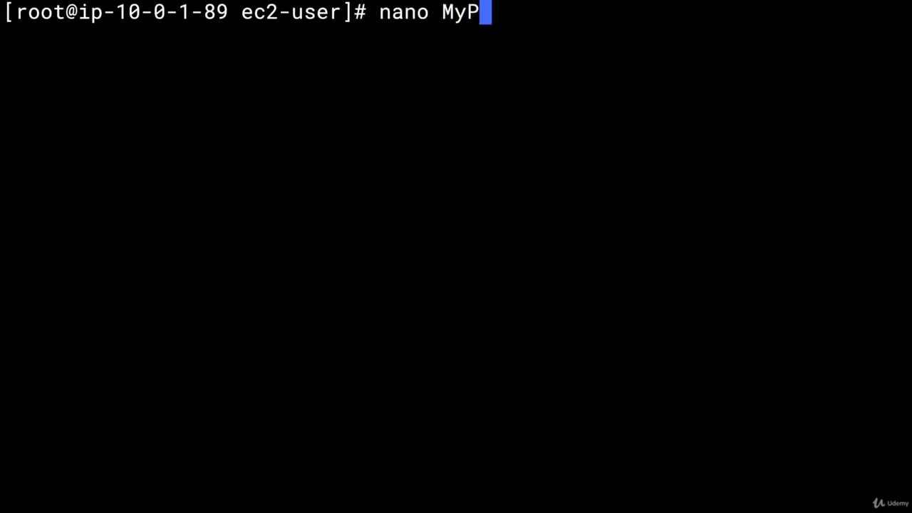
text(vKey.ppem)
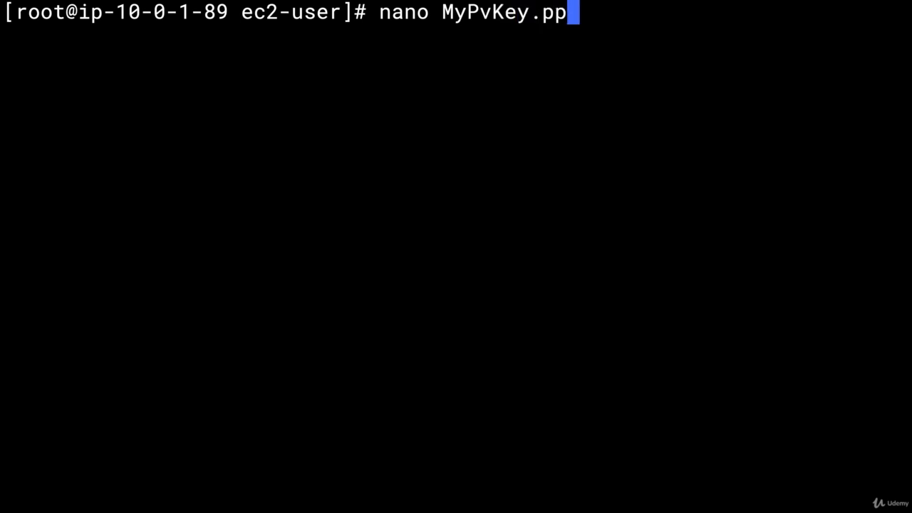
key(BackSpace)
key(BackSpace)
key(BackSpace)
text(em)
key(Return)
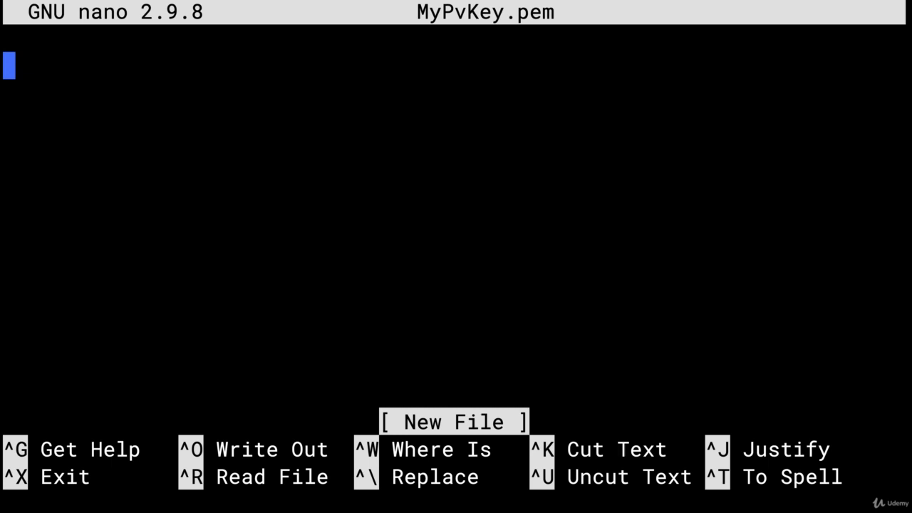
Paste the RSA private key into MyPvKey.pem, save the file under that name and exit nano
key(ctrl+shift+v)
key(ctrl+x)
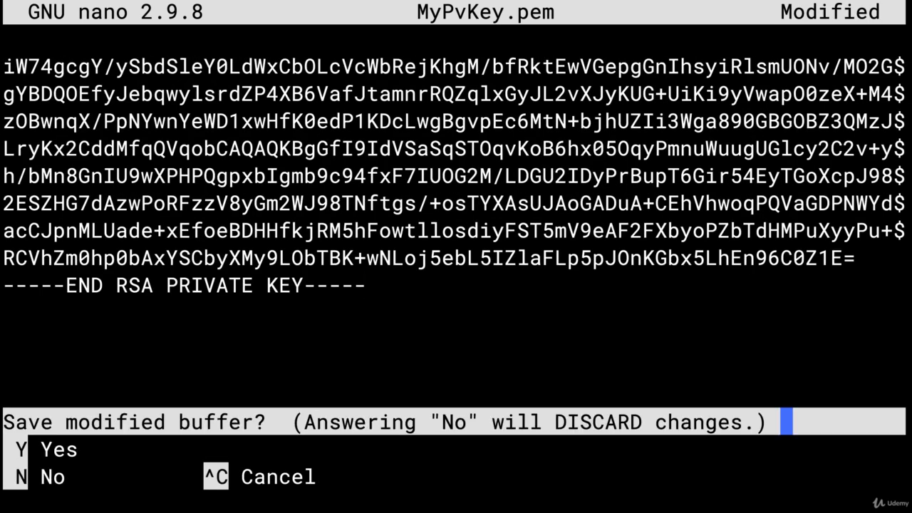
key(y)
key(Return)
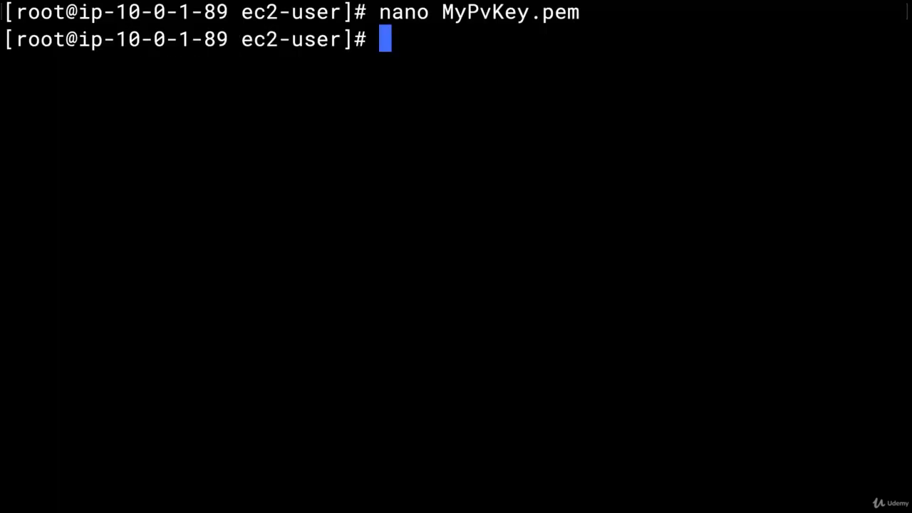
Set the permissions of MyPvKey.pem to 400 with chmod and list the directory's files
text(chmod 5)
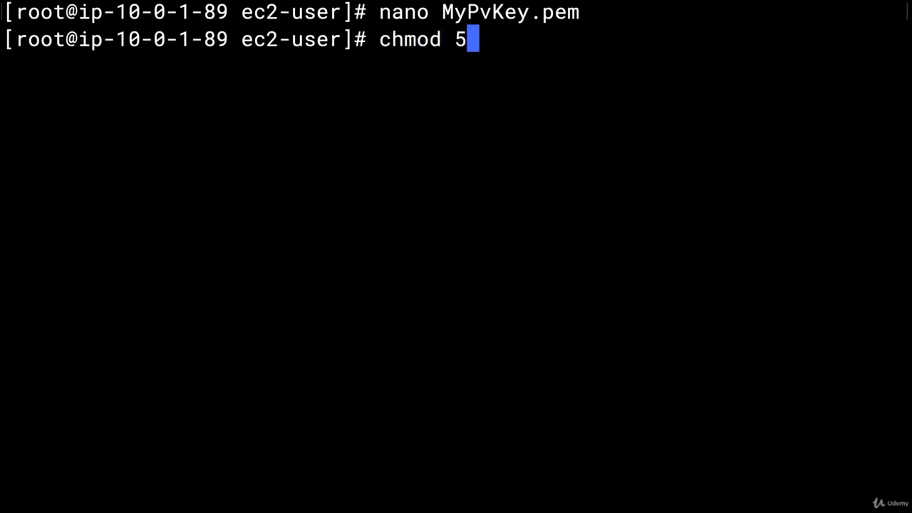
key(BackSpace)
text(400 My)
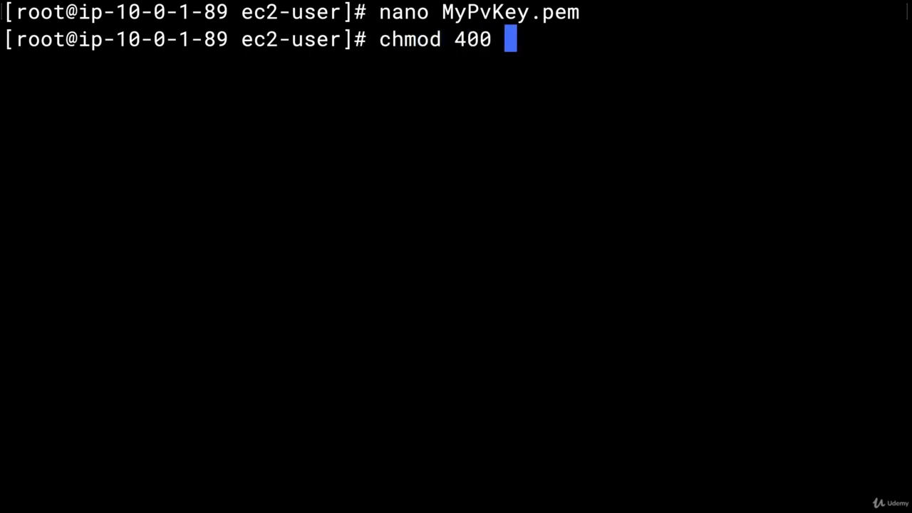
key(Tab)
key(Return)
text(ls)
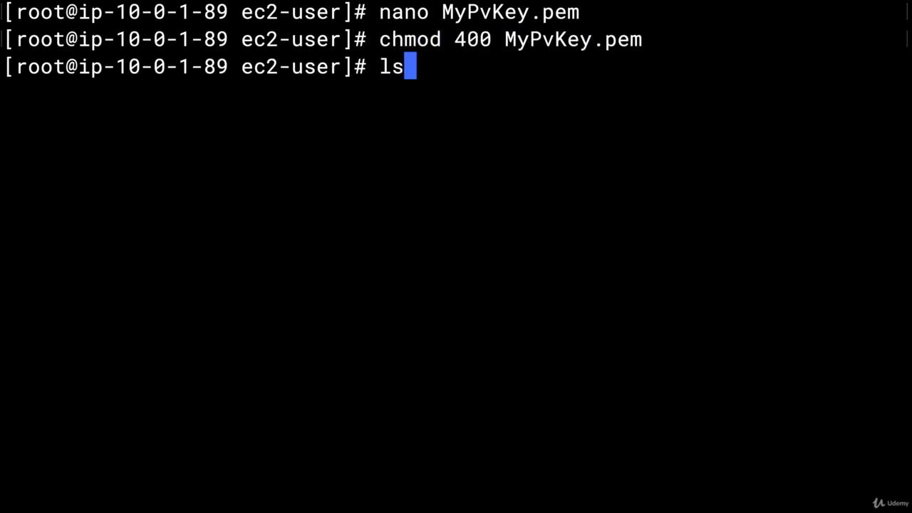
key(Return)
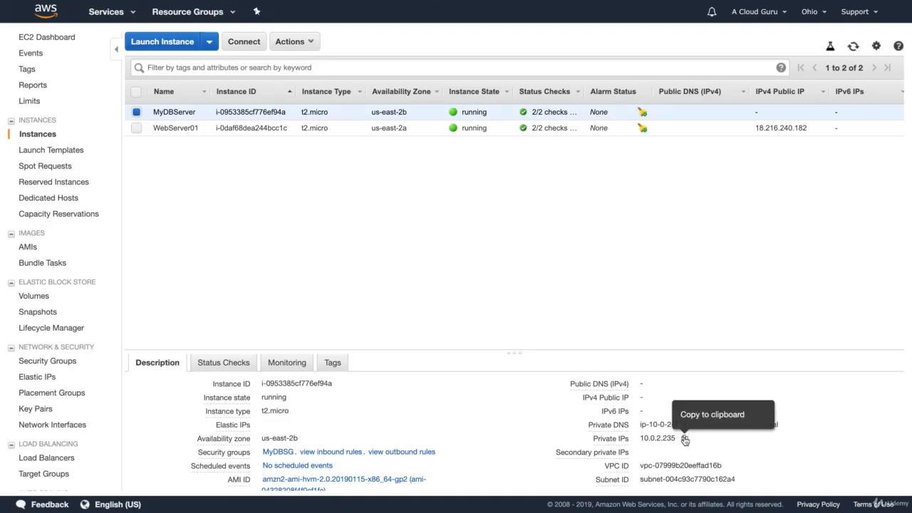
click(684, 439)
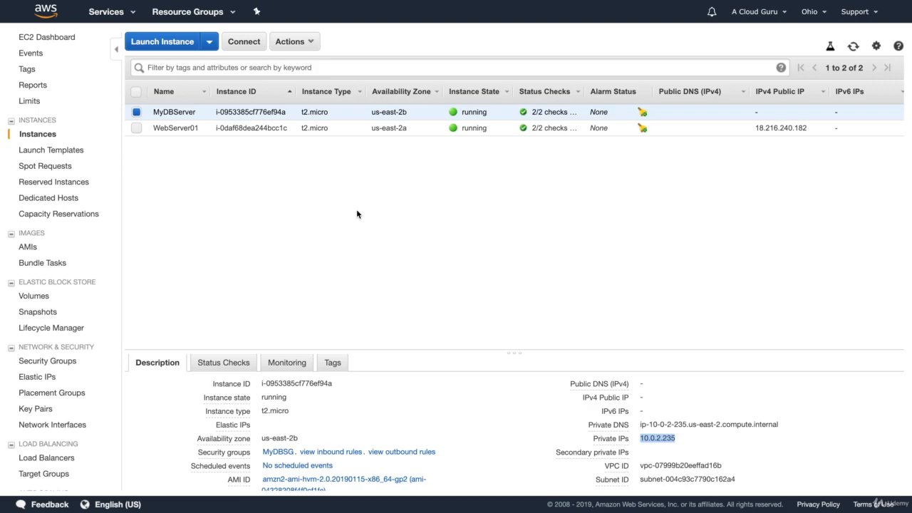
key(super+Tab)
text(ssh )
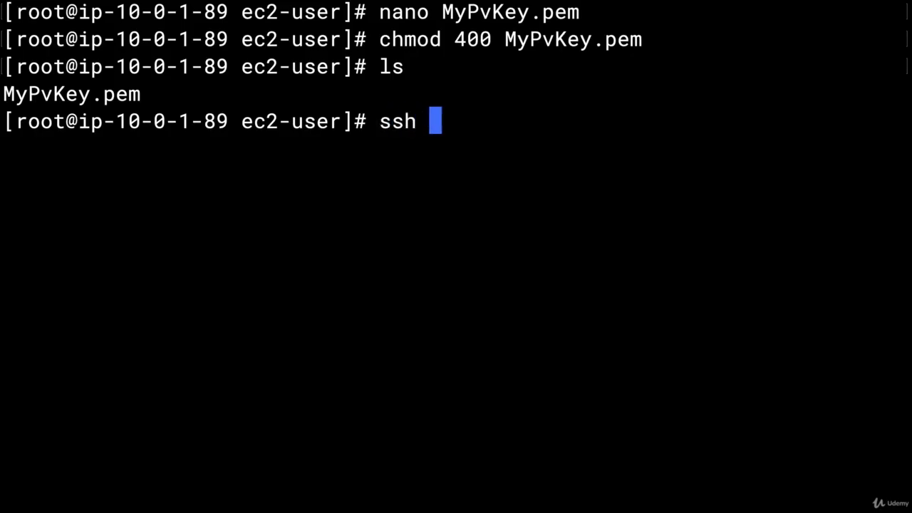
text(ec2-user@)
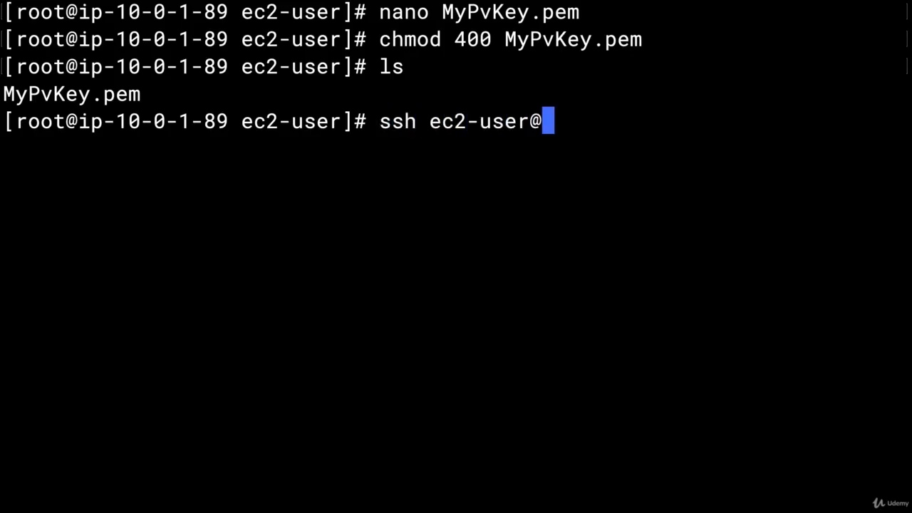
key(super+v)
text(-i )
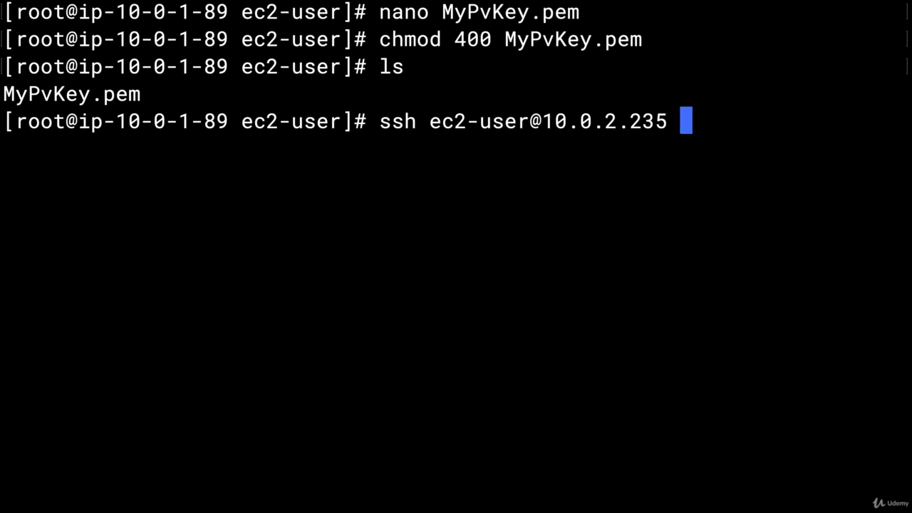
text(My)
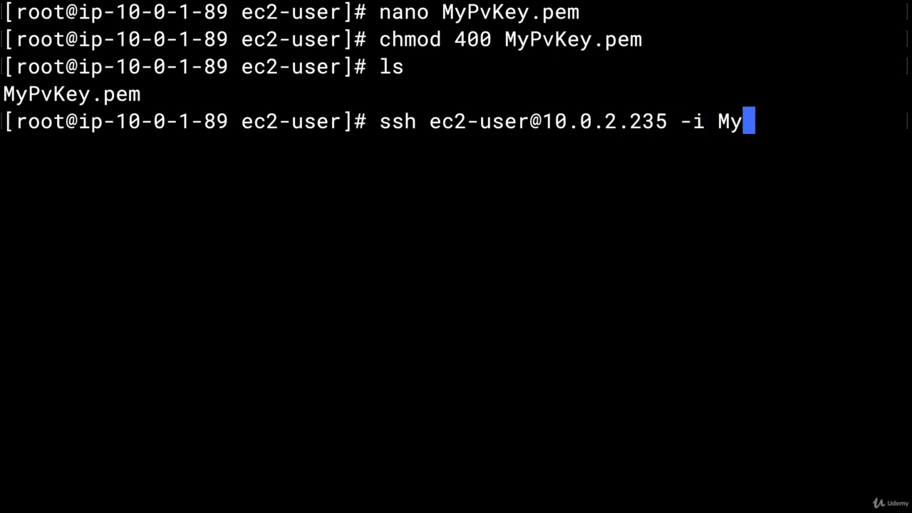
key(Tab)
key(Return)
text(yess)
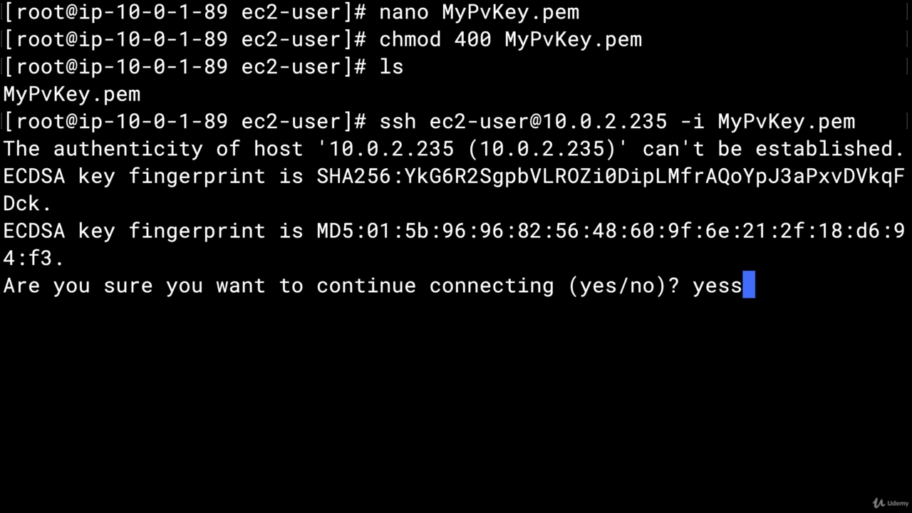
key(BackSpace)
key(Return)
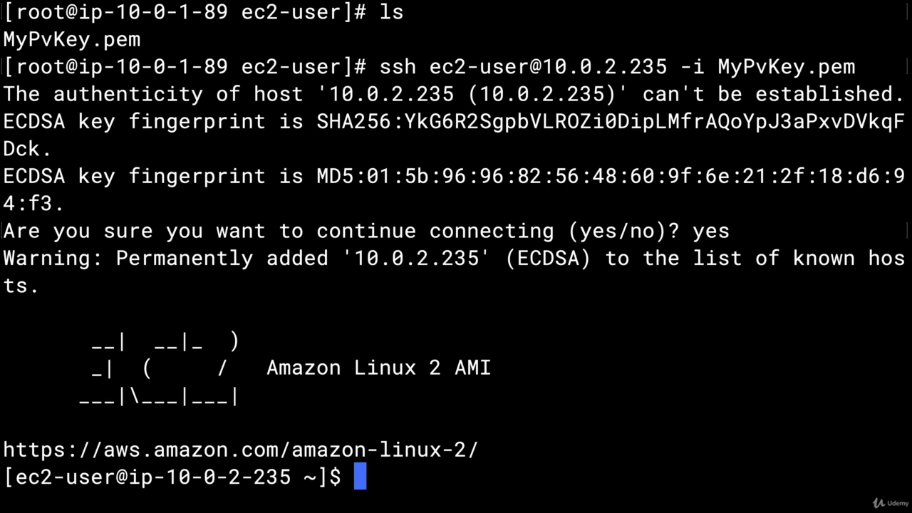
Switch to the root user on the database server with sudo su and clear the terminal
text(sudo su)
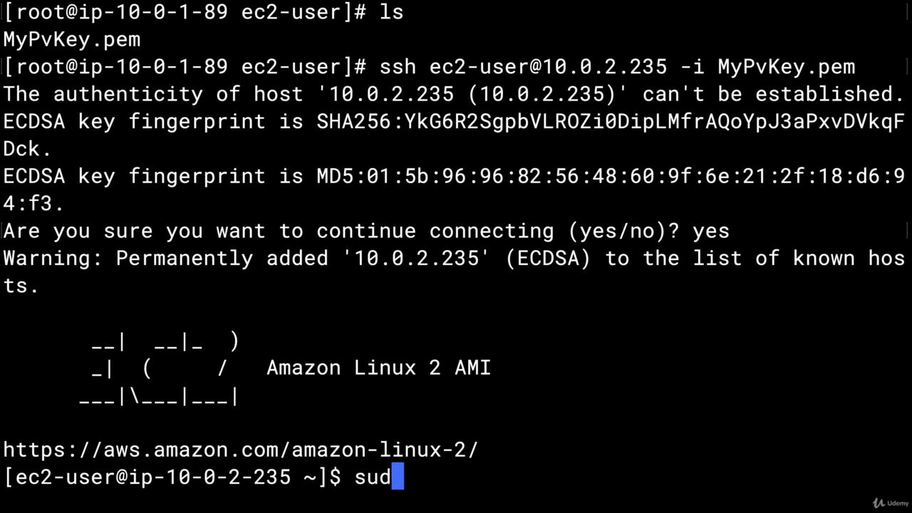
key(Return)
text(clear)
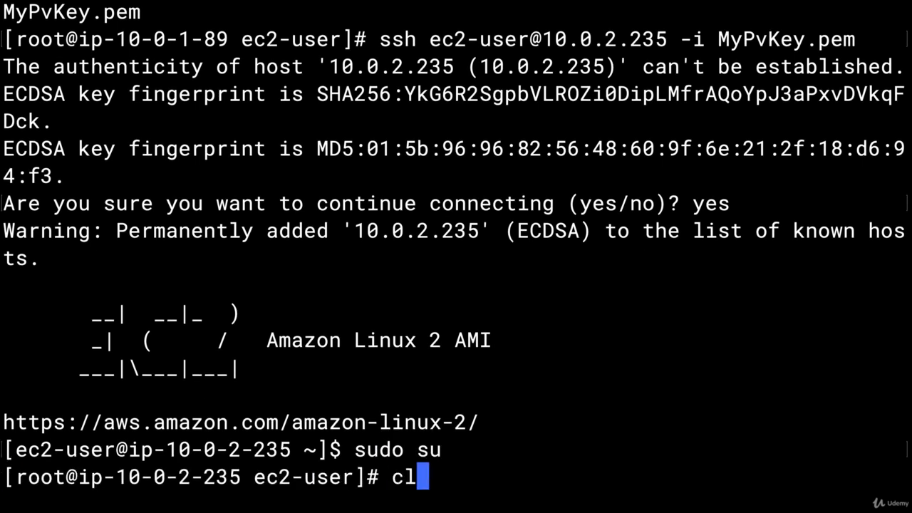
key(Return)
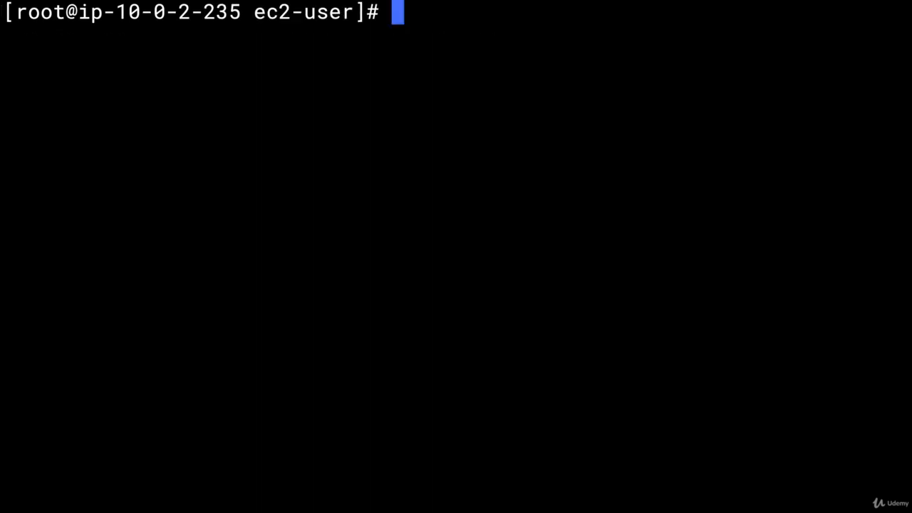
Run yum update -y on the database server to try updating its packages
text(yum )
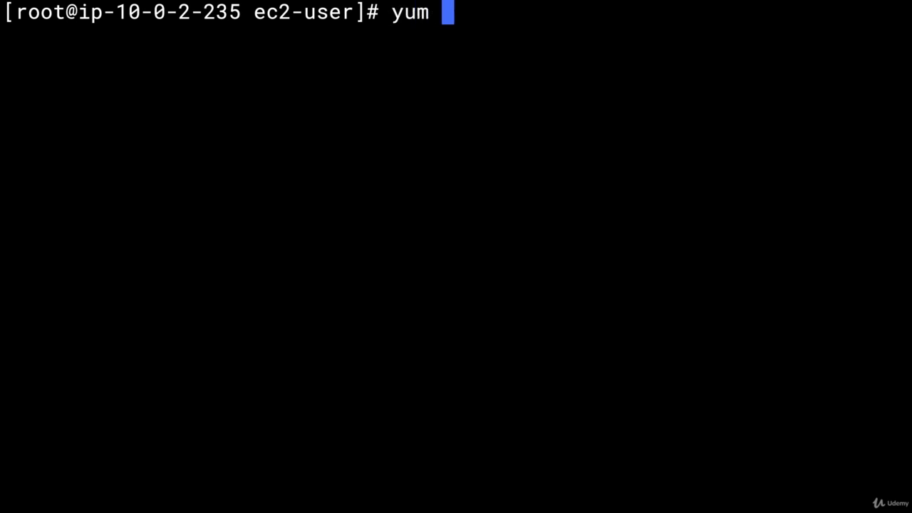
text(update -y)
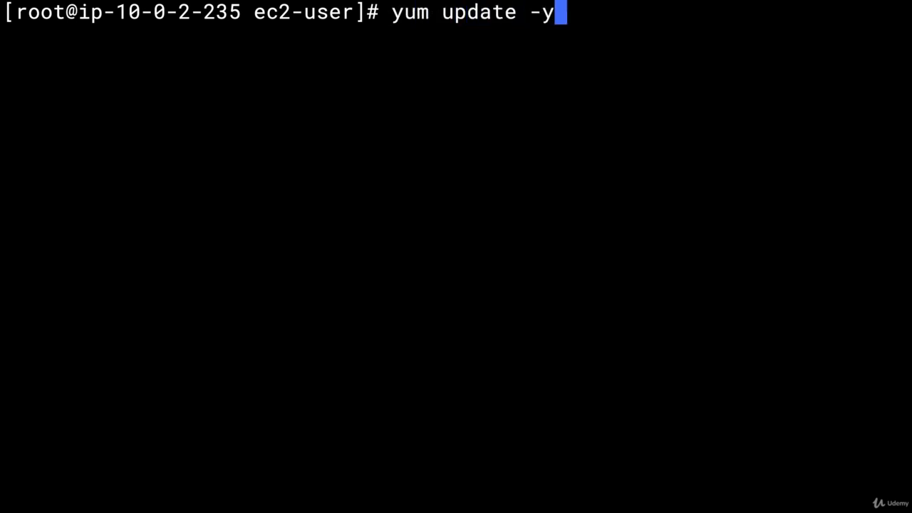
key(Return)
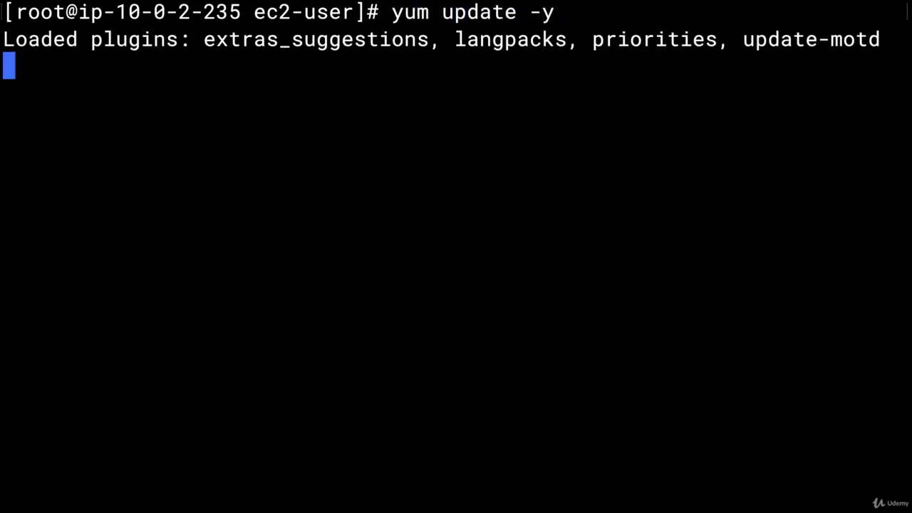